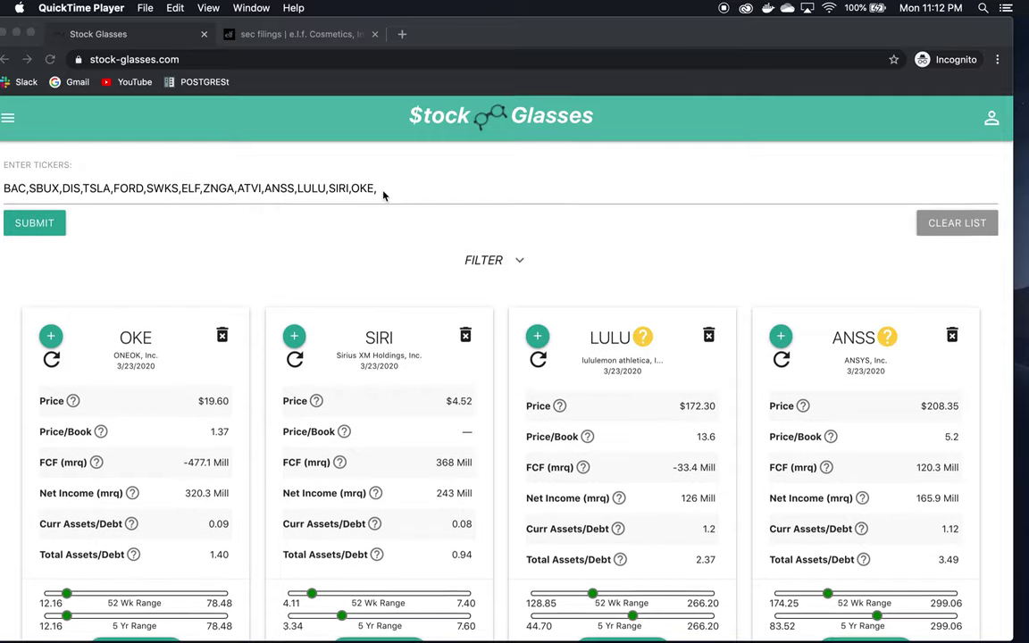
# - Expand the filter panel below the 14 ticker cards to show return, price and percent-above-low ranges
pyautogui.scroll(-15, 383, 195)
pyautogui.scroll(15, 384, 195)
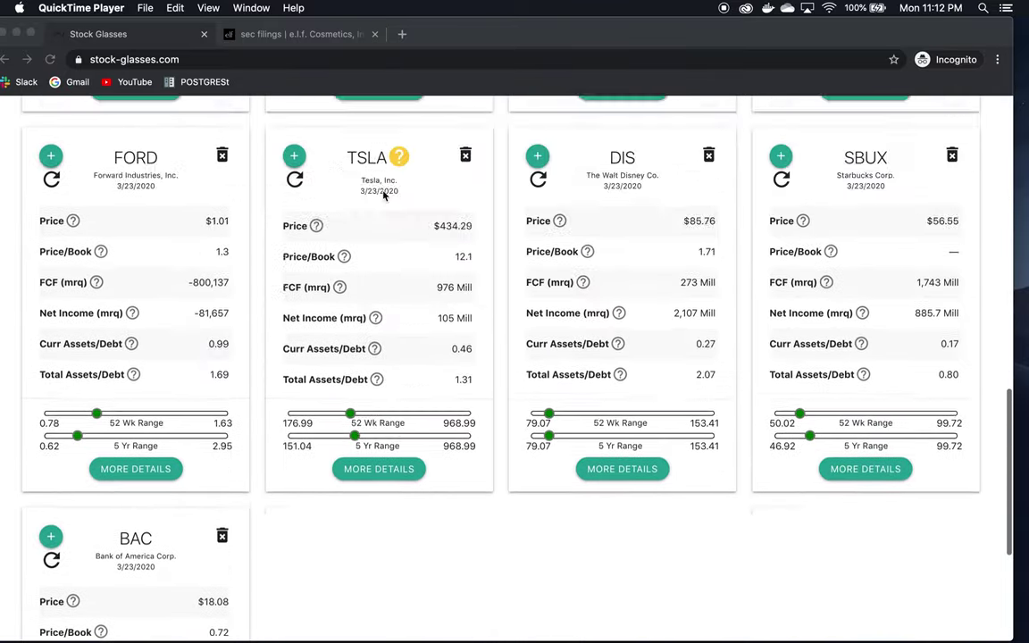
pyautogui.click(522, 262)
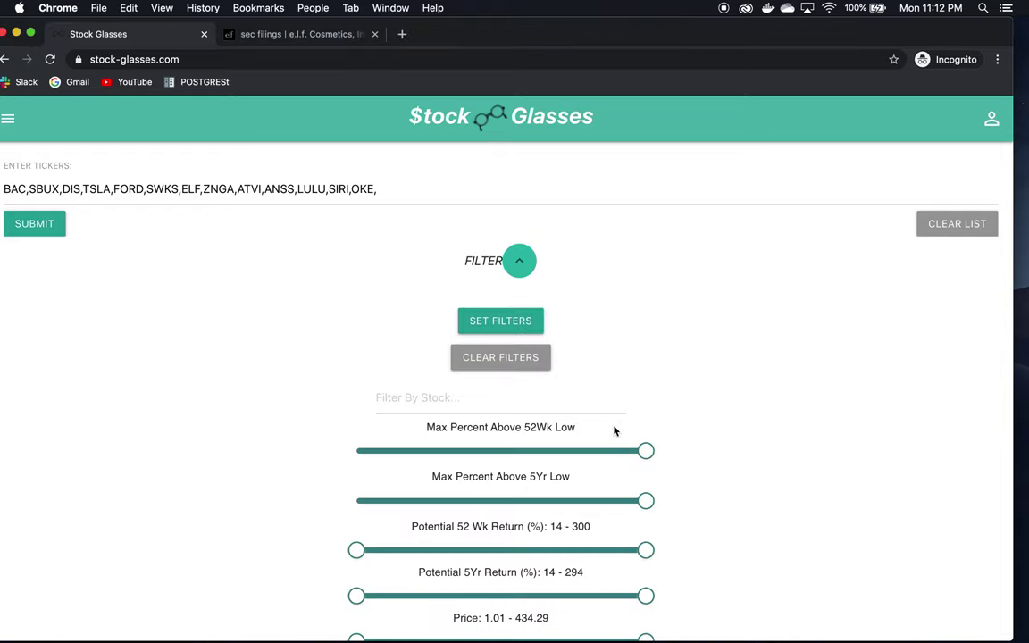
# - Filter the watchlist to Yellow-rated stocks with positive FCF (mrq) and apply the filters
pyautogui.scroll(-5, 614, 431)
pyautogui.scroll(-1, 615, 431)
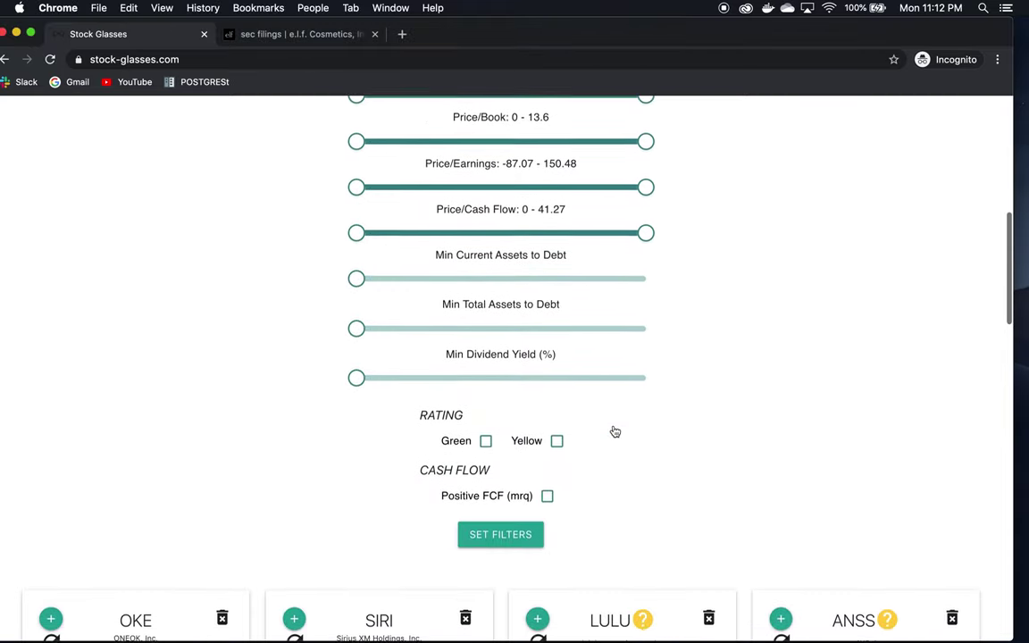
pyautogui.click(557, 441)
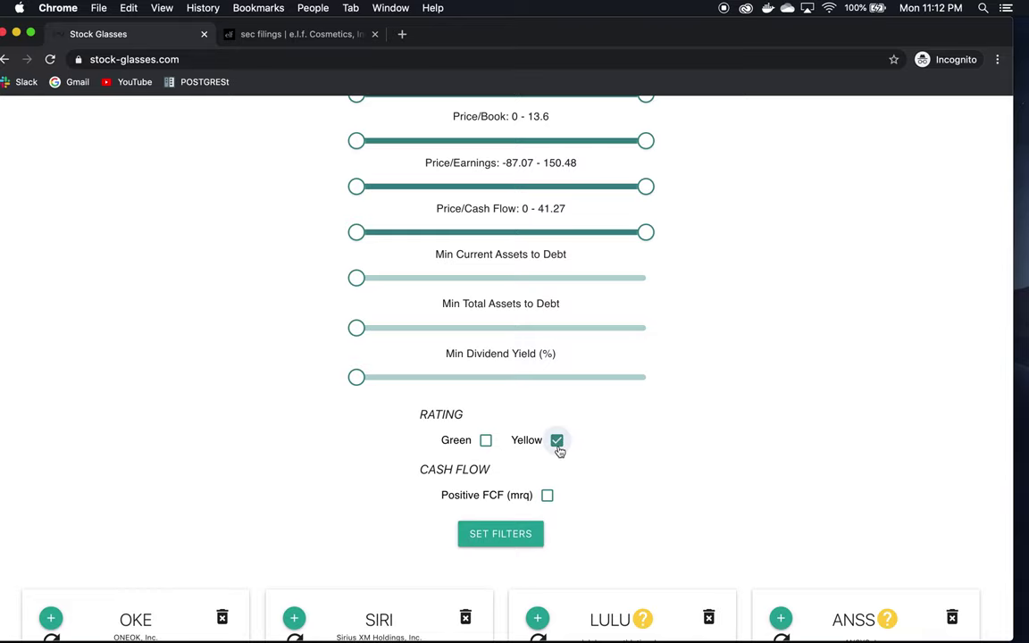
pyautogui.rightClick(660, 471)
pyautogui.click(666, 256)
pyautogui.scroll(-2, 666, 256)
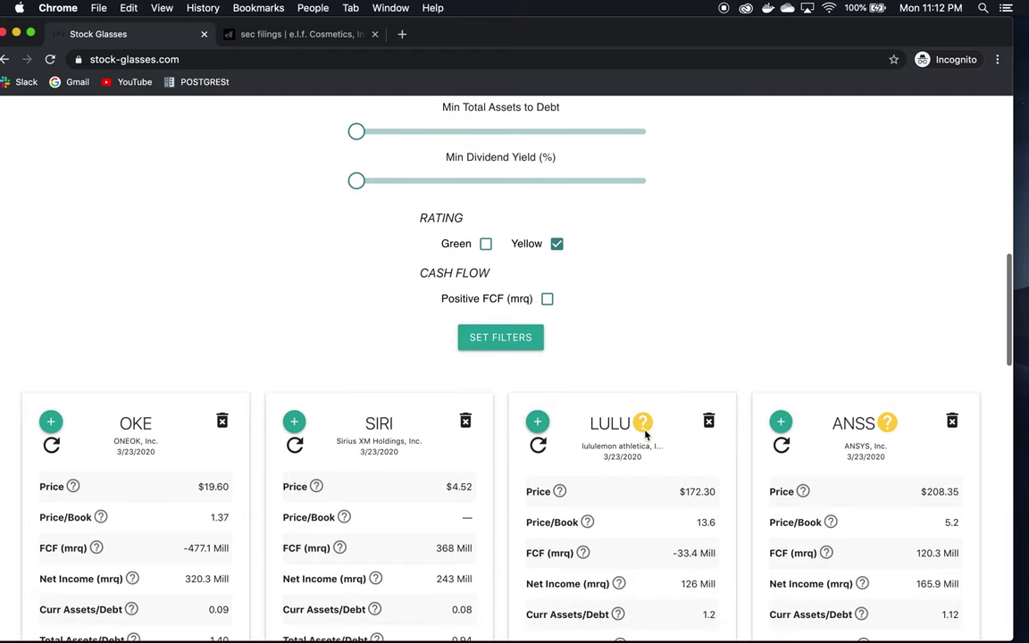
pyautogui.moveTo(646, 425)
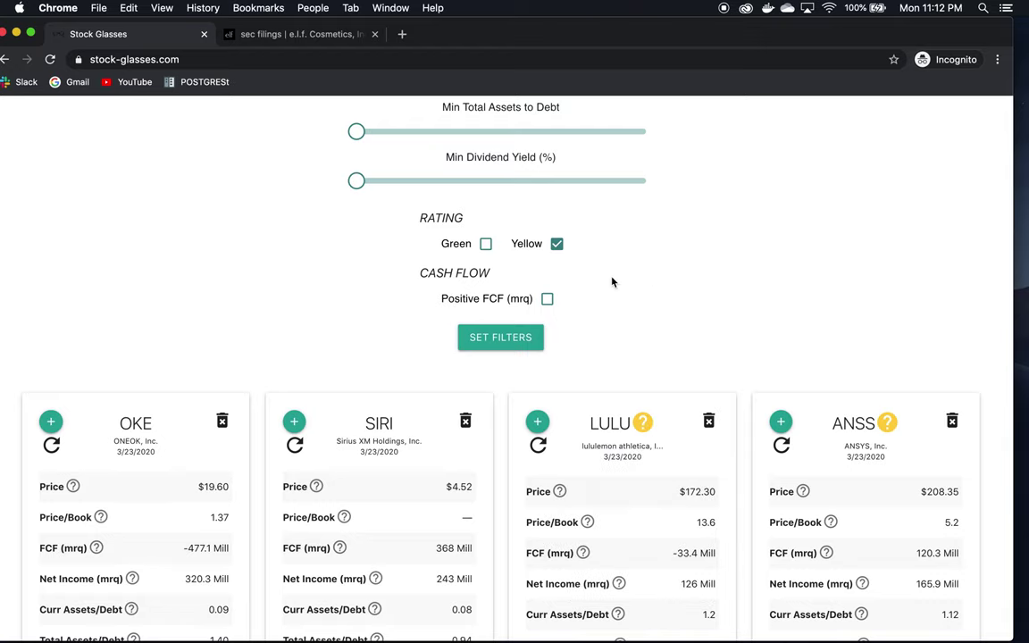
pyautogui.click(546, 300)
pyautogui.click(514, 340)
# - Open MORE DETAILS on the ELF card to show e.l.f. Beauty's annual revenue chart
pyautogui.scroll(-2, 515, 349)
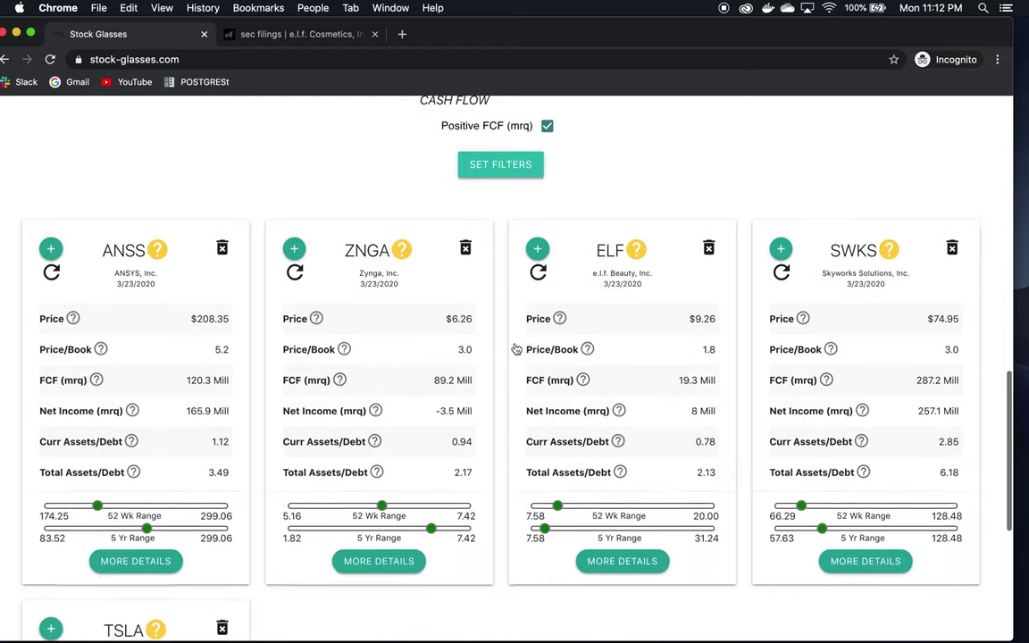
pyautogui.scroll(-4, 516, 349)
pyautogui.scroll(4, 516, 348)
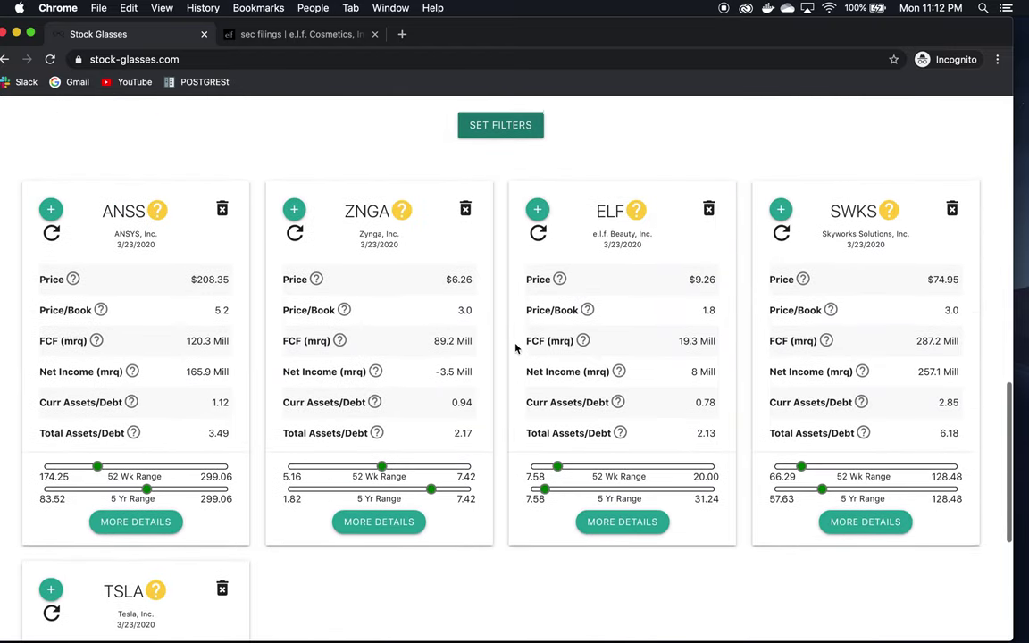
pyautogui.scroll(1, 516, 348)
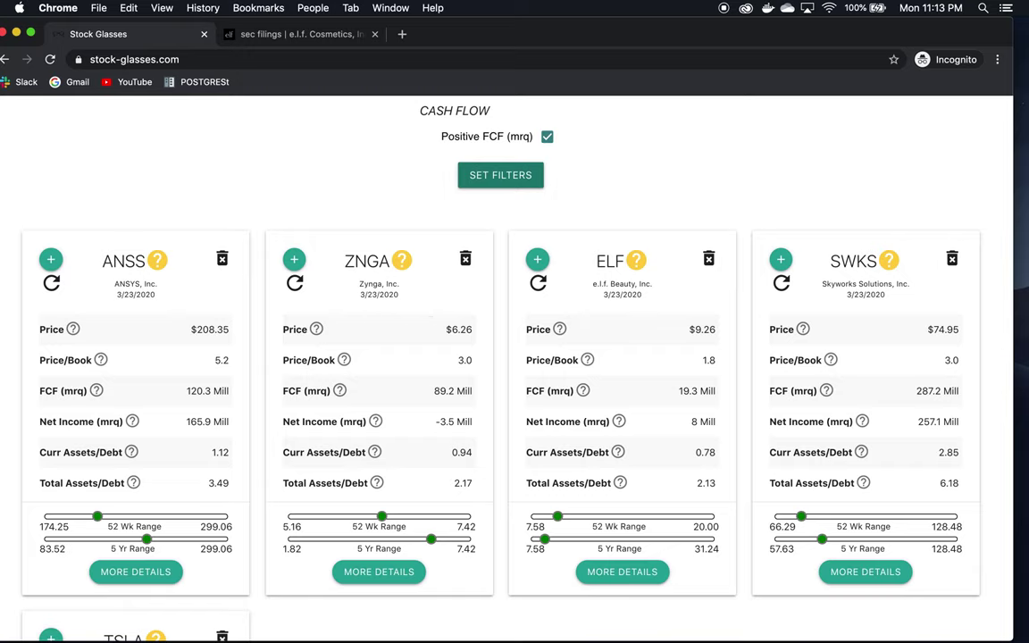
pyautogui.scroll(-1, 903, 357)
pyautogui.moveTo(864, 407)
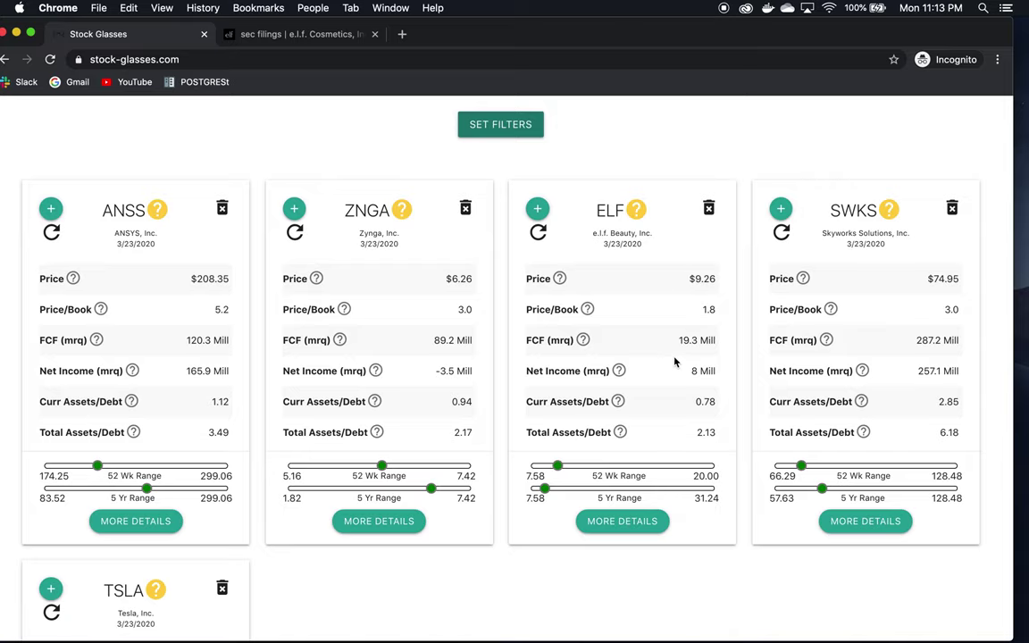
pyautogui.click(637, 527)
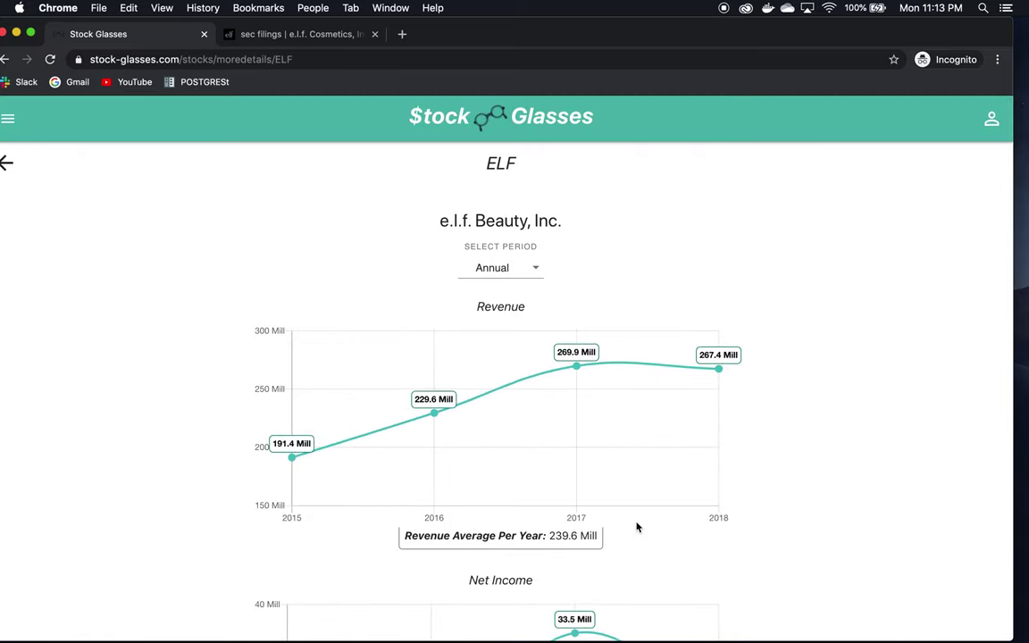
pyautogui.scroll(-1, 637, 528)
pyautogui.scroll(-3, 637, 527)
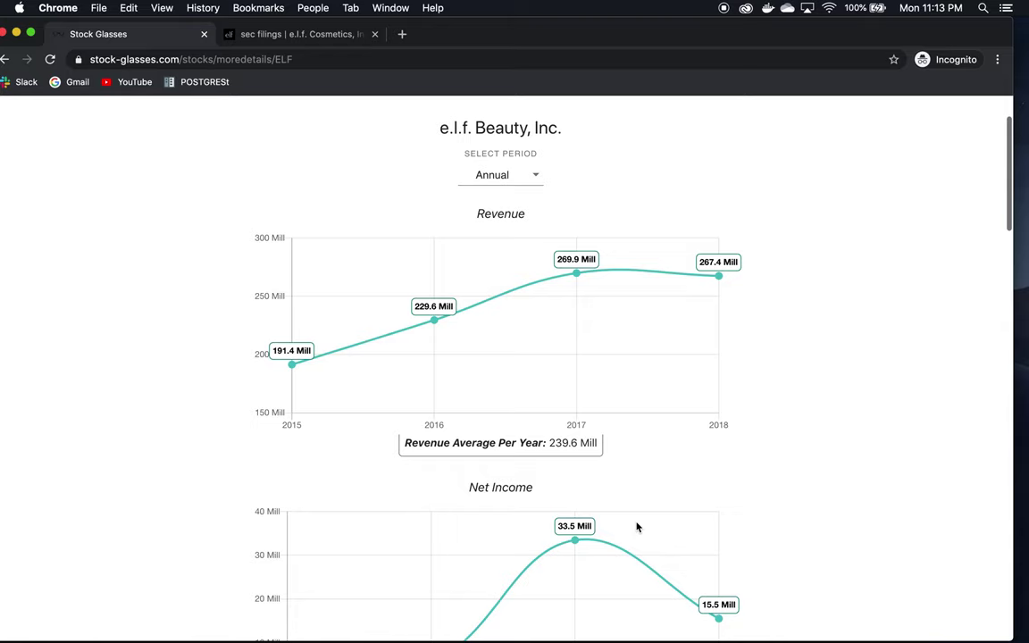
pyautogui.scroll(2, 637, 527)
pyautogui.scroll(1, 637, 527)
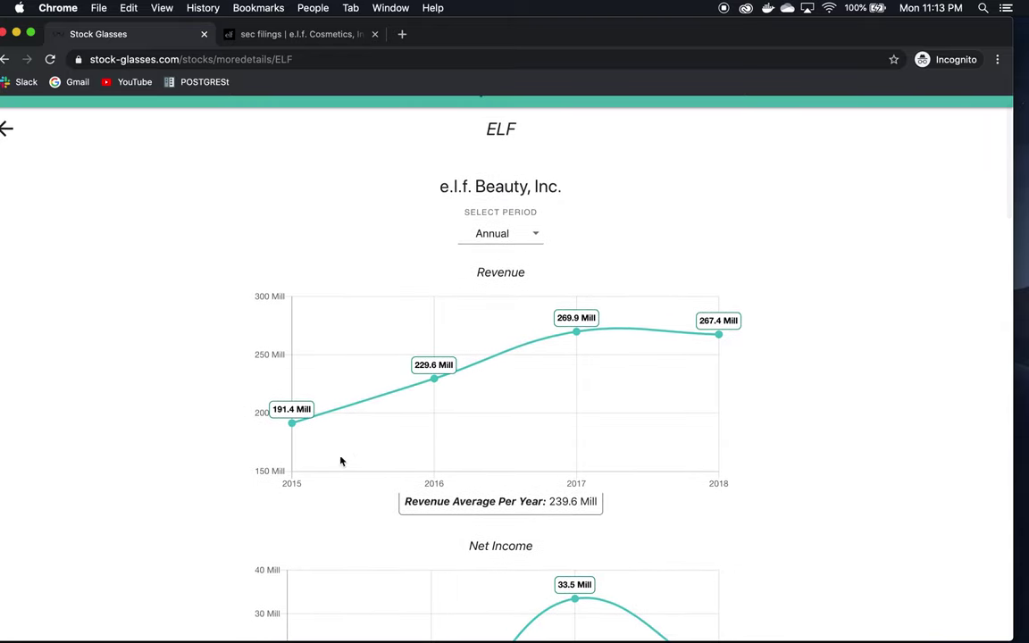
pyautogui.scroll(-2, 565, 533)
pyautogui.scroll(-8, 566, 532)
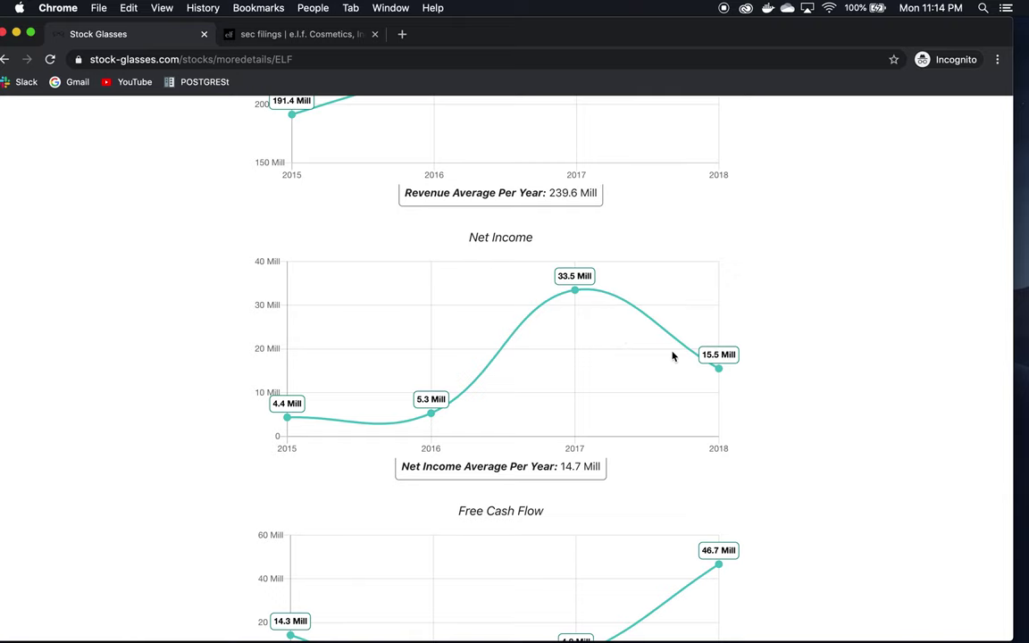
pyautogui.scroll(-4, 785, 357)
pyautogui.scroll(-3, 786, 358)
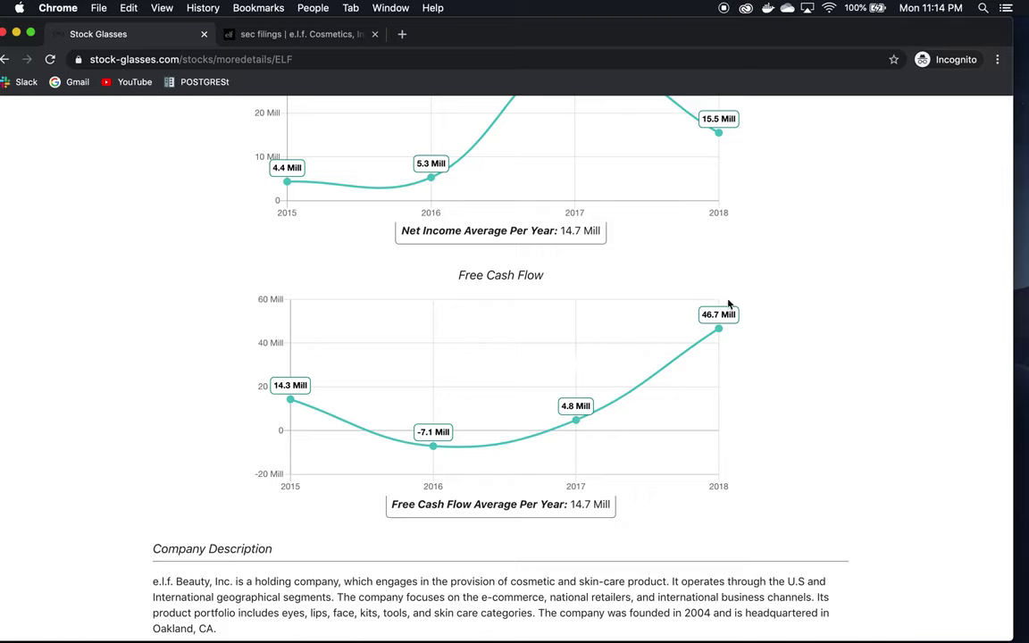
pyautogui.scroll(-5, 724, 444)
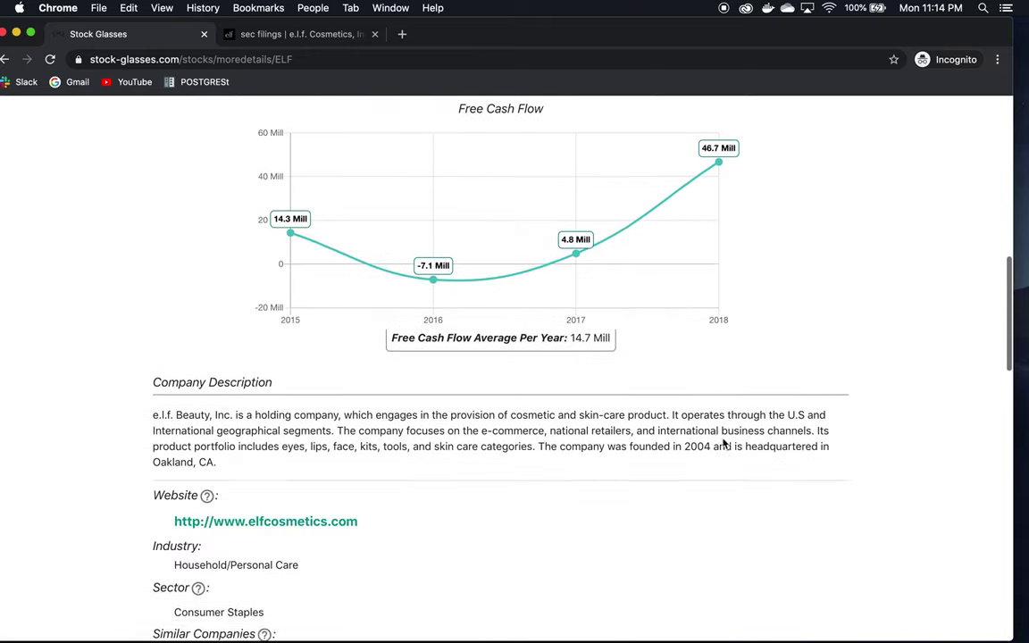
# - Scroll to ELF's balance sheet and briefly select the 'Current' assets label
pyautogui.rightClick(723, 445)
pyautogui.click(730, 361)
pyautogui.scroll(-7, 632, 395)
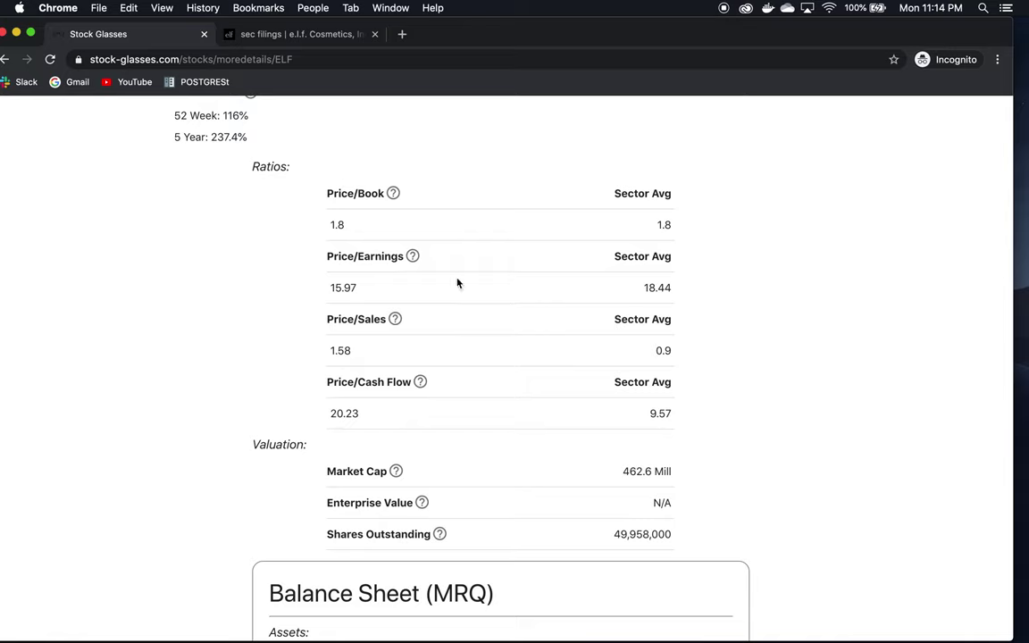
pyautogui.scroll(-1, 493, 268)
pyautogui.scroll(-5, 492, 268)
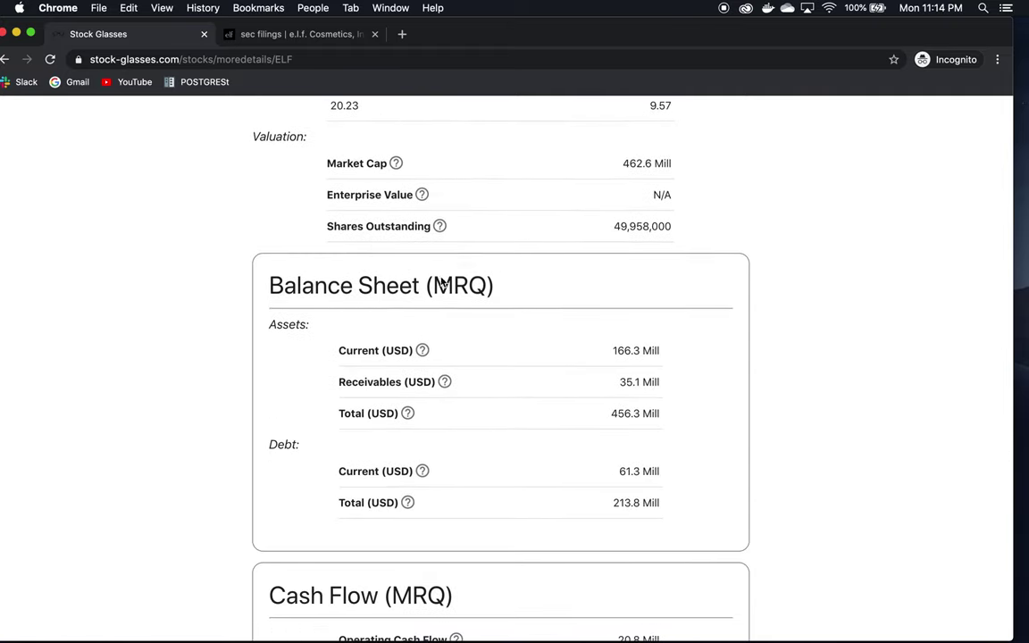
pyautogui.scroll(-3, 442, 313)
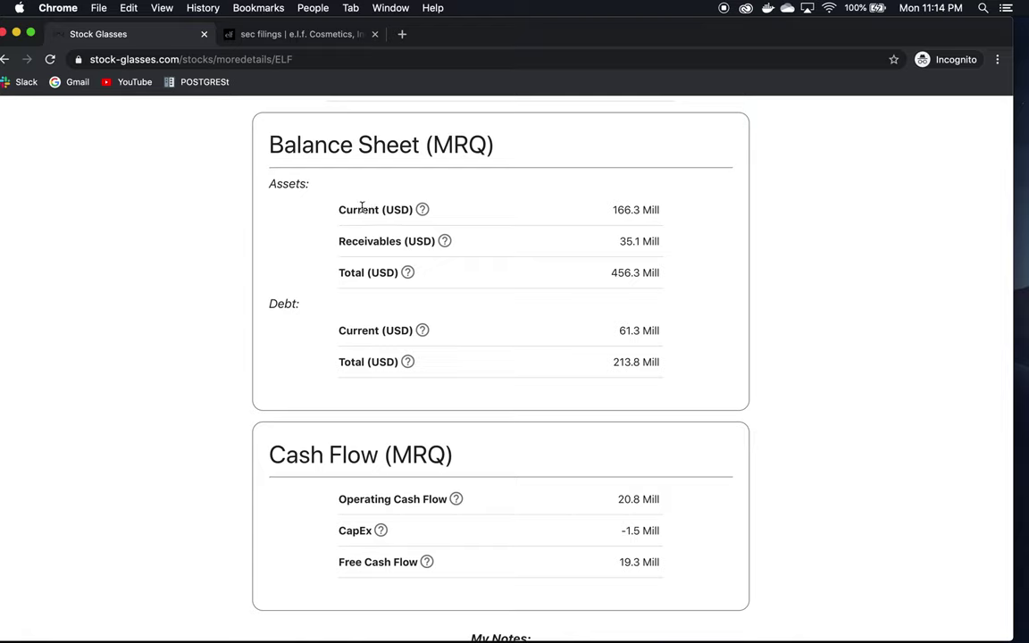
pyautogui.doubleClick(369, 209)
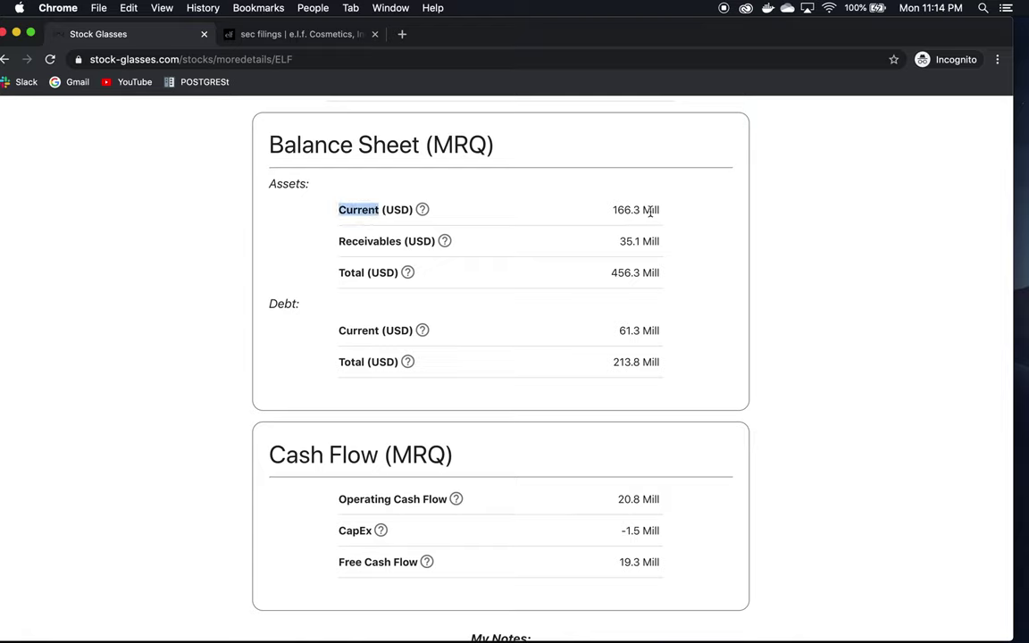
pyautogui.click(642, 329)
# - Scroll down to My Notes, then back up and down to the Company Description
pyautogui.scroll(-2, 554, 559)
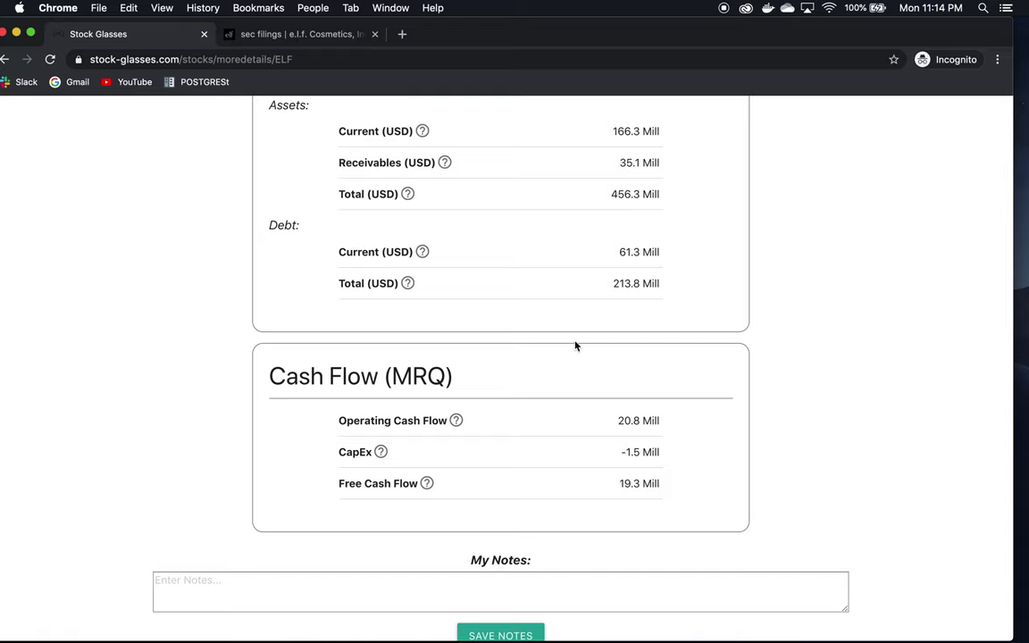
pyautogui.scroll(-1, 576, 346)
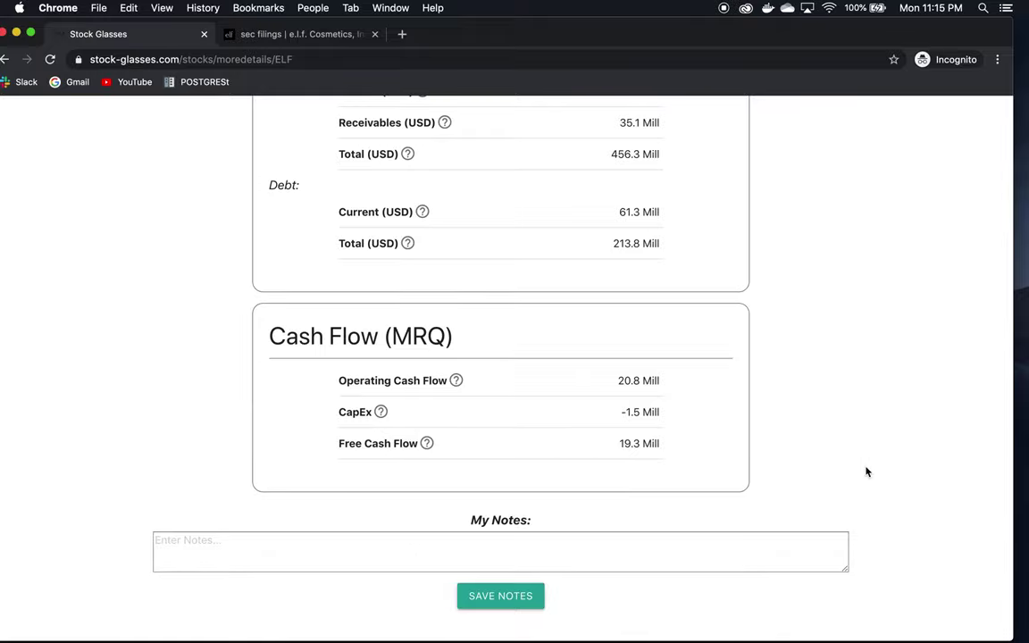
pyautogui.scroll(5, 866, 471)
pyautogui.scroll(15, 866, 471)
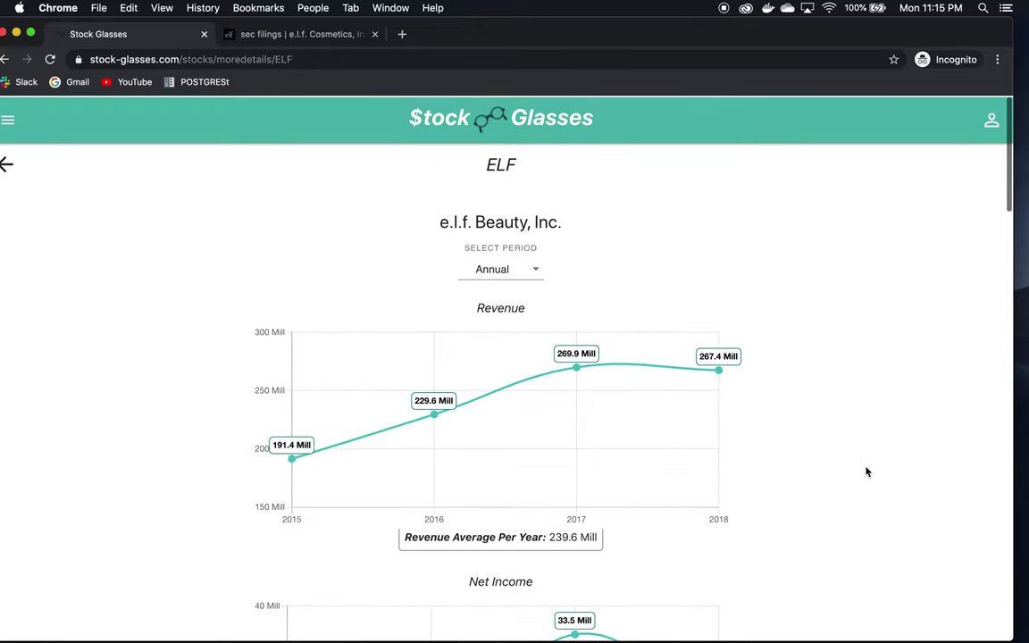
pyautogui.scroll(-15, 443, 330)
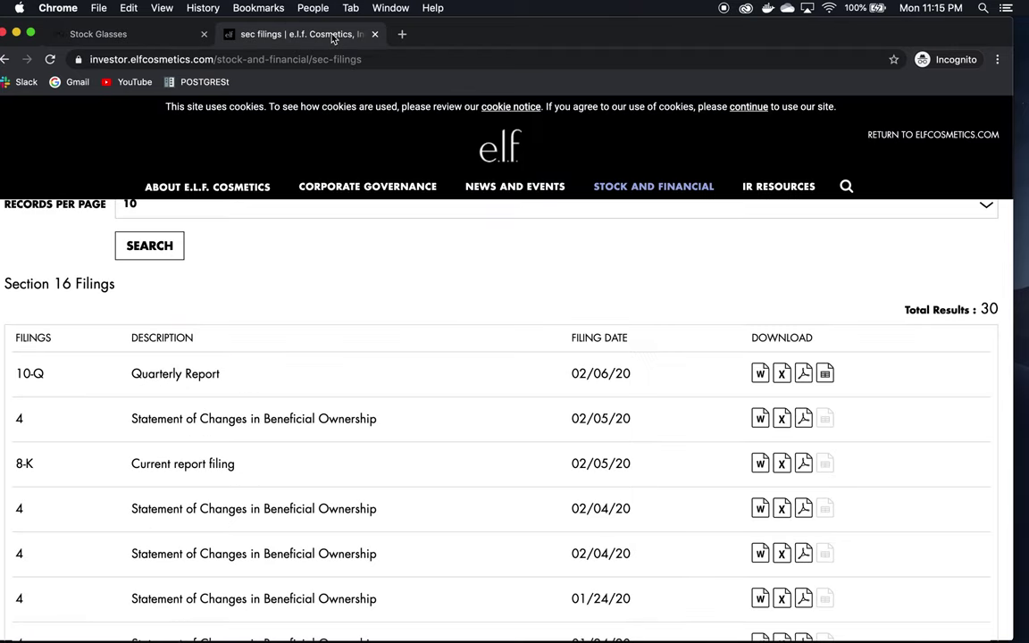
# - Open the 02/06/20 10-Q Quarterly Report from the SEC filings list as a PDF
pyautogui.moveTo(651, 192)
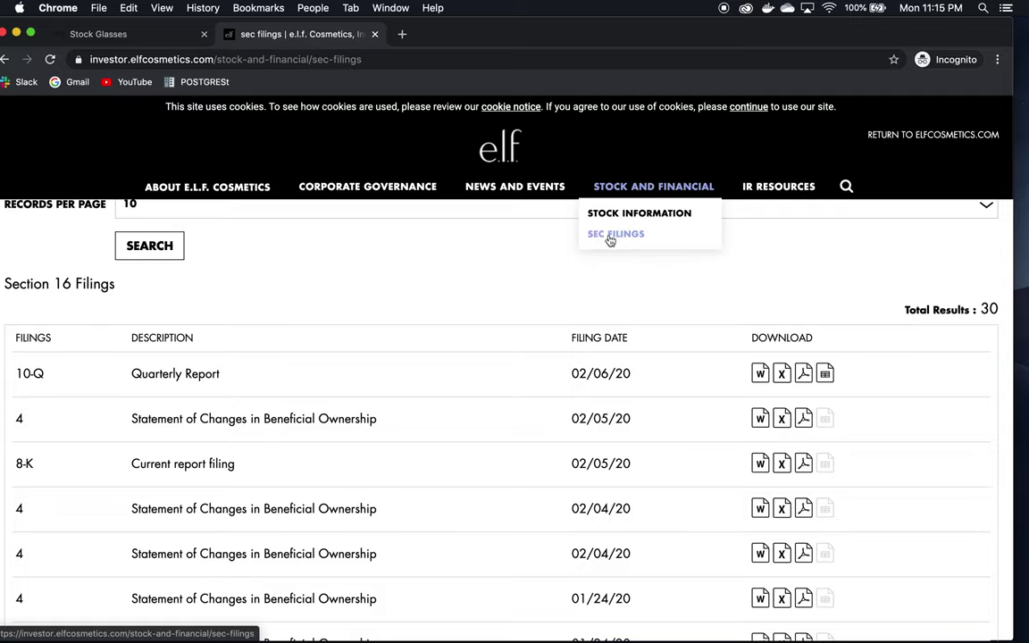
pyautogui.scroll(2, 352, 304)
pyautogui.scroll(5, 352, 310)
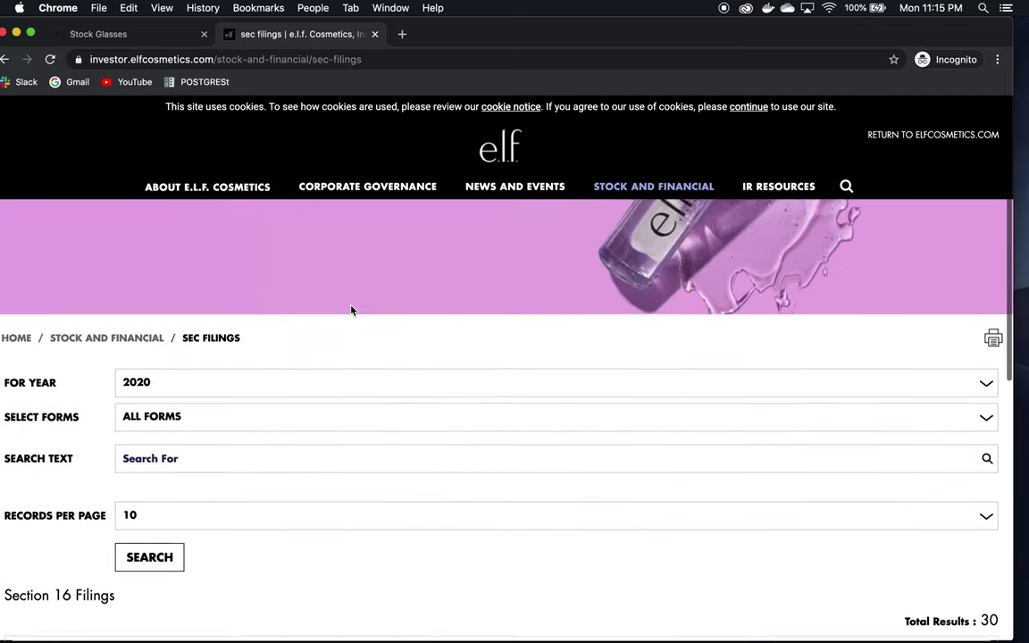
pyautogui.scroll(-6, 351, 310)
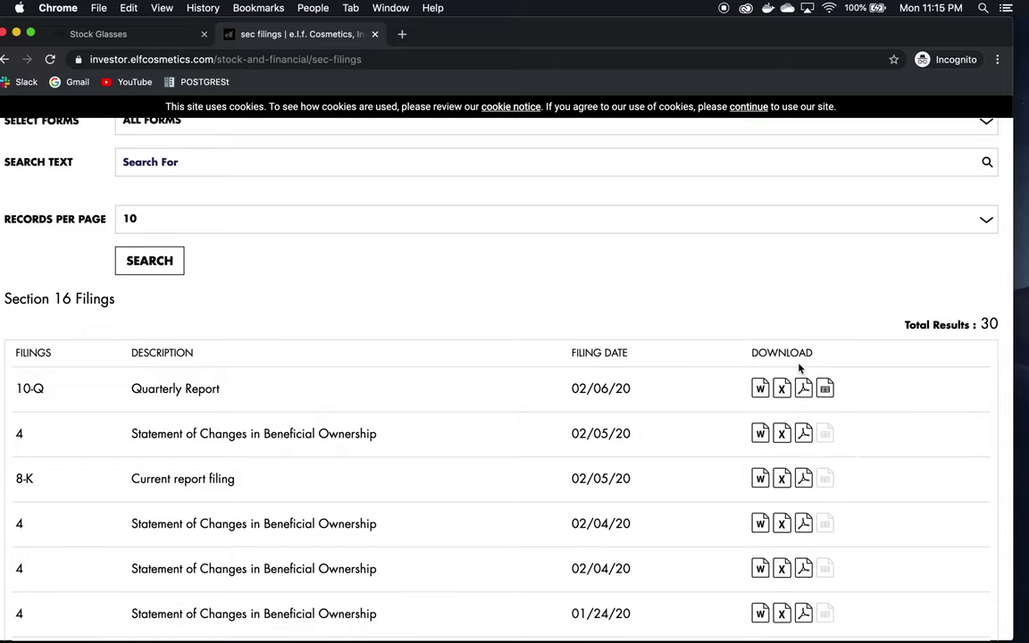
pyautogui.click(806, 391)
# - Scroll the 10-Q PDF to its table of contents, then return to the Stock Glasses ELF page
pyautogui.scroll(-10, 436, 362)
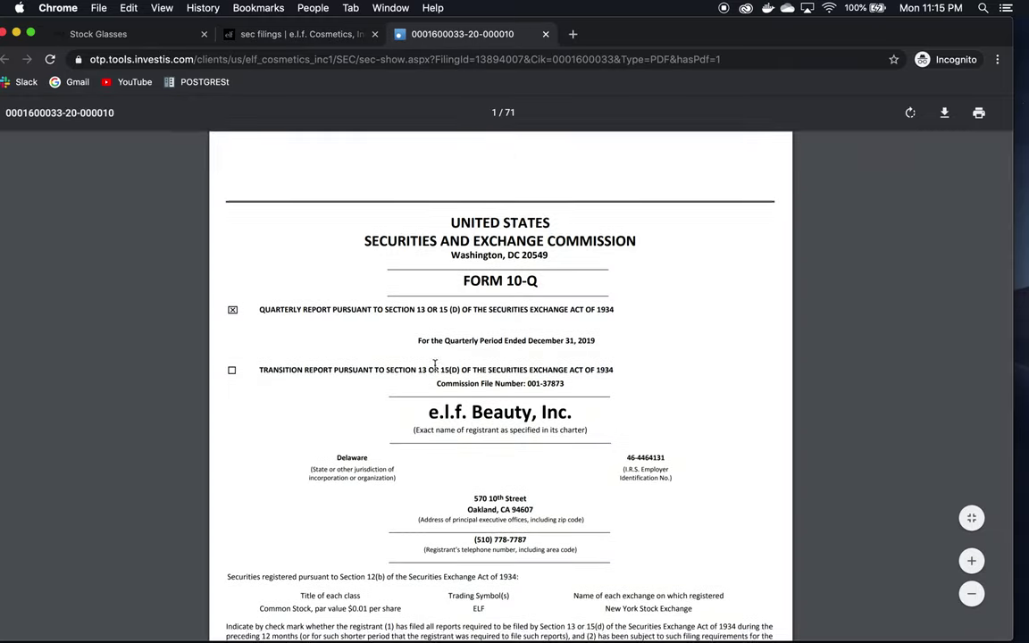
pyautogui.scroll(-3, 435, 365)
pyautogui.scroll(3, 435, 365)
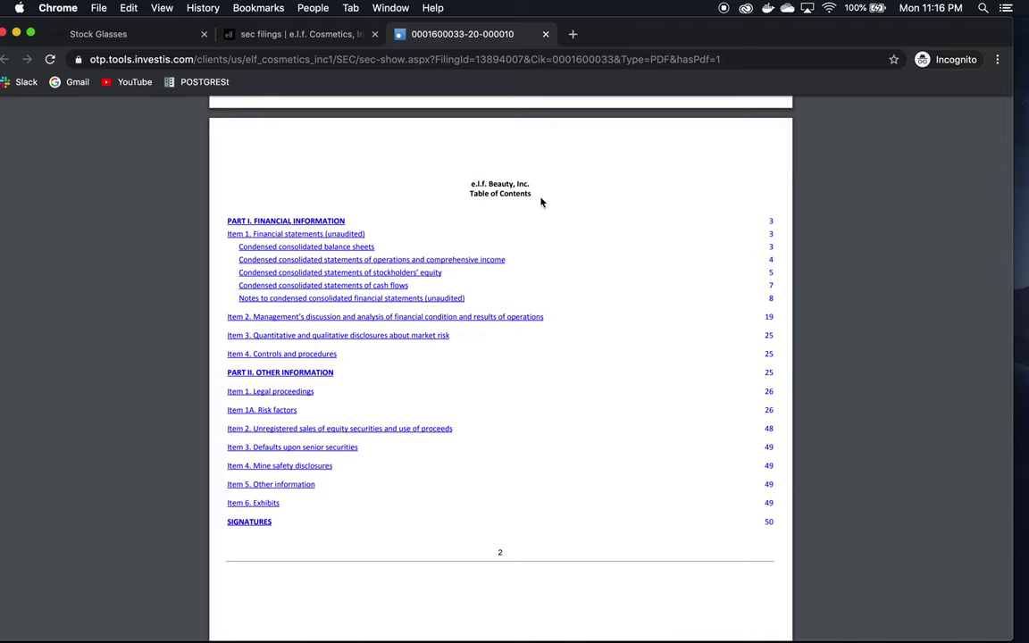
pyautogui.click(132, 35)
# - Reopen the saved ELF details page and scroll to its notes on business and company history
pyautogui.scroll(15, 440, 178)
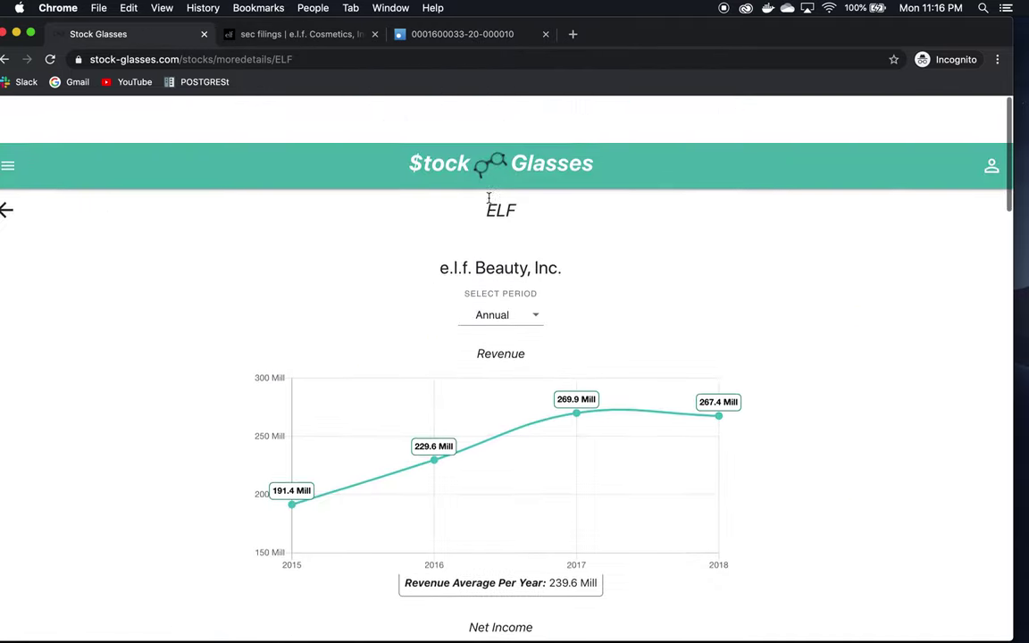
pyautogui.click(5, 161)
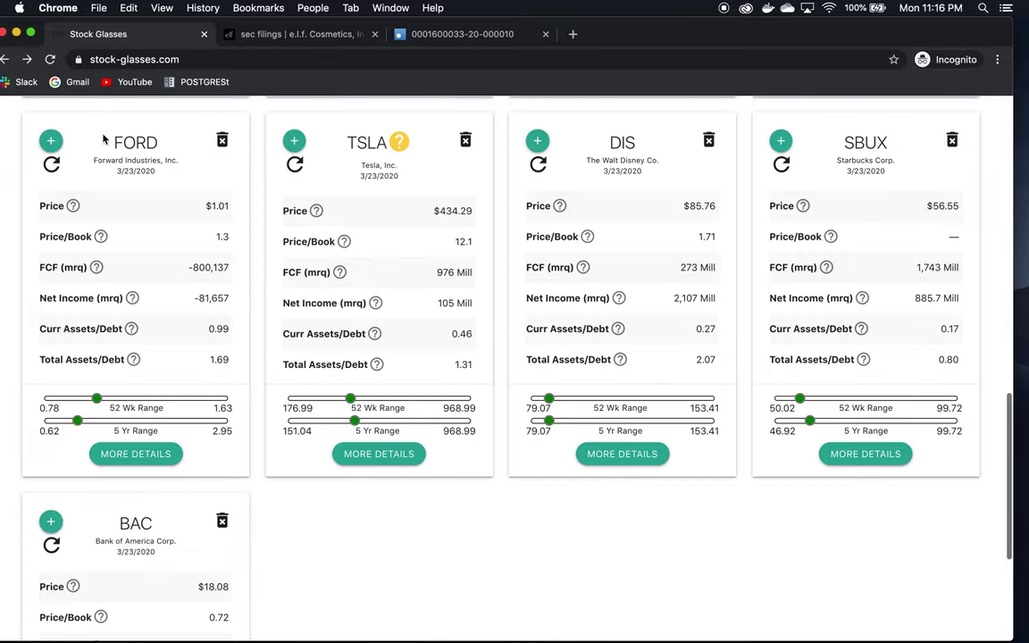
pyautogui.click(5, 60)
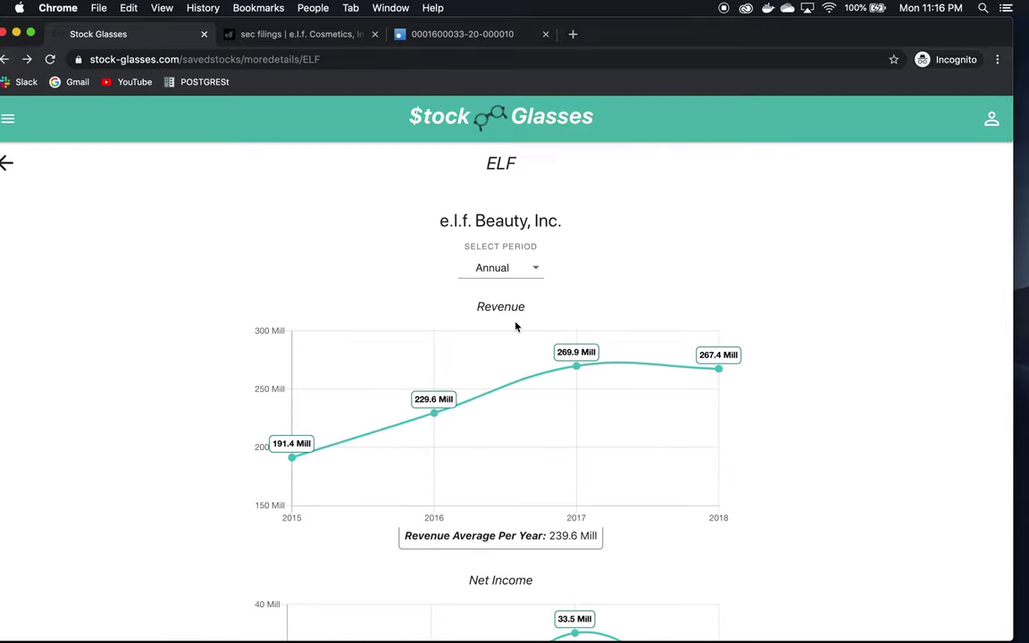
pyautogui.scroll(-20, 515, 326)
pyautogui.scroll(-10, 515, 325)
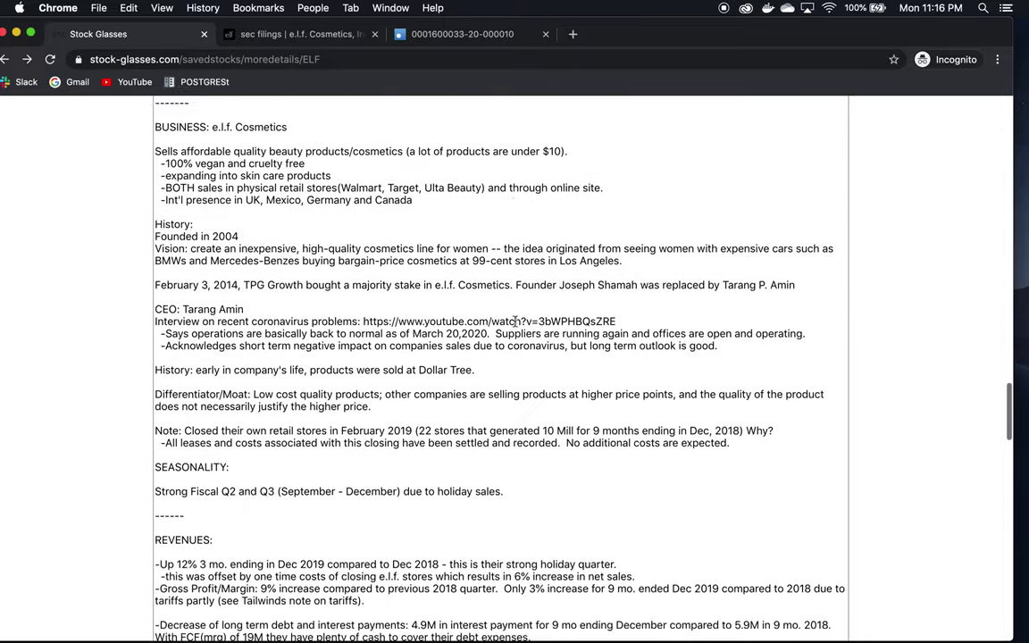
pyautogui.scroll(7, 515, 325)
pyautogui.scroll(-3, 515, 325)
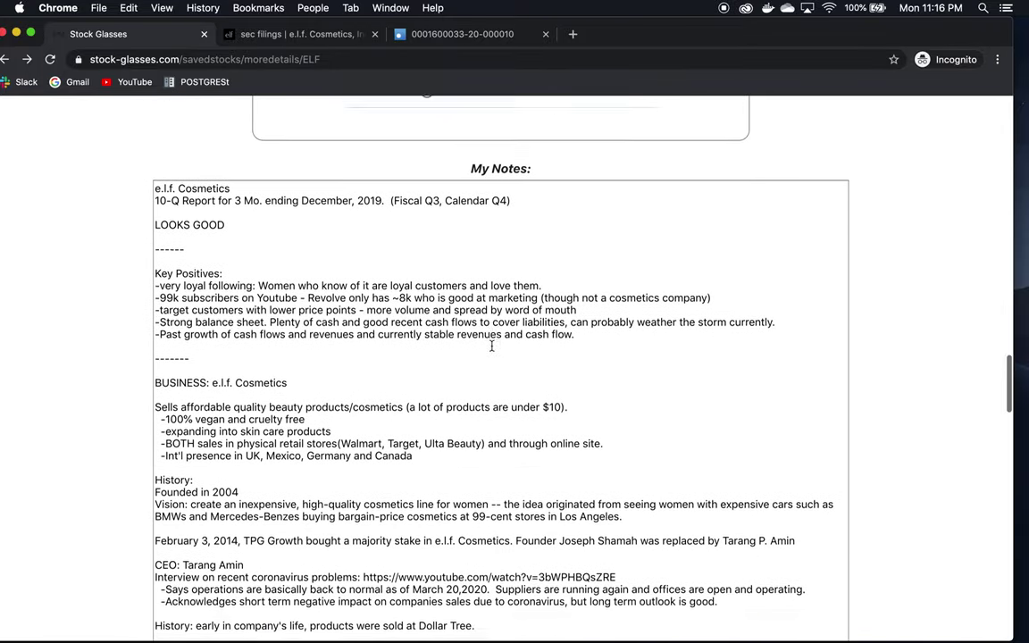
pyautogui.scroll(-4, 492, 344)
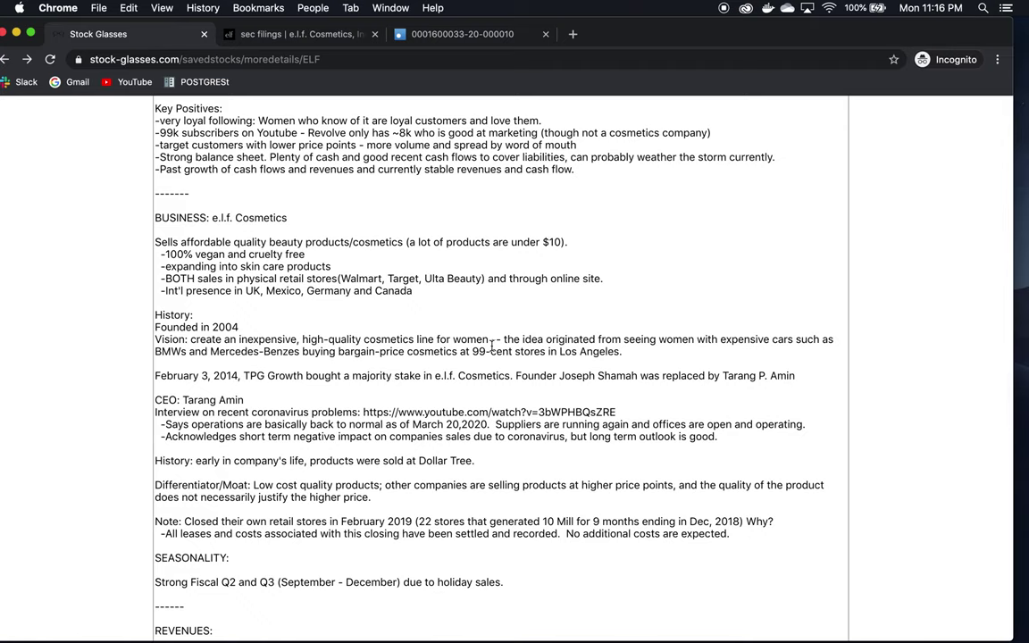
pyautogui.scroll(2, 492, 346)
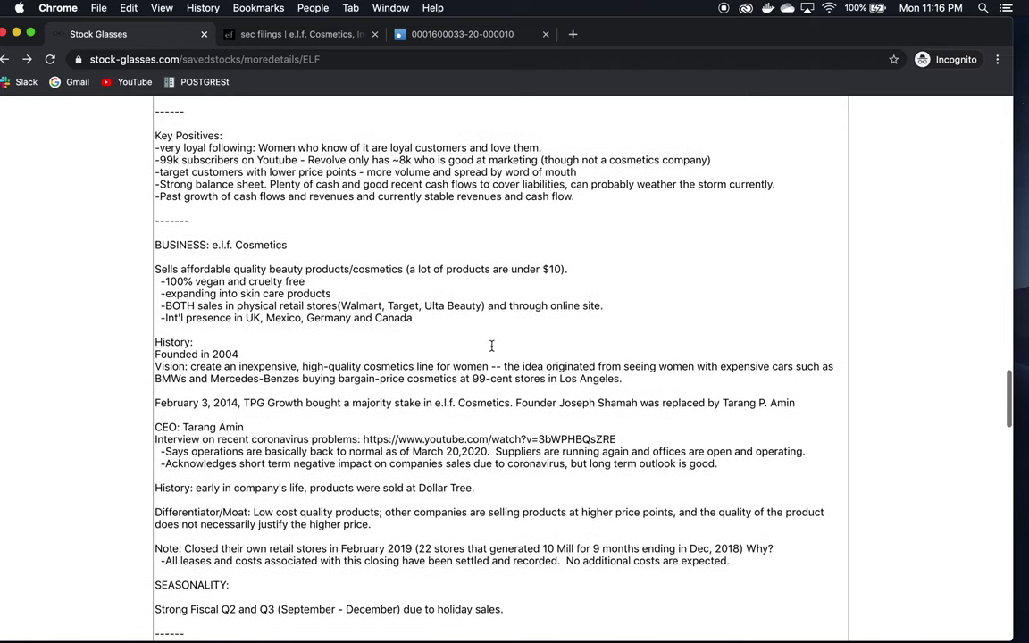
pyautogui.scroll(-5, 491, 346)
pyautogui.scroll(1, 491, 346)
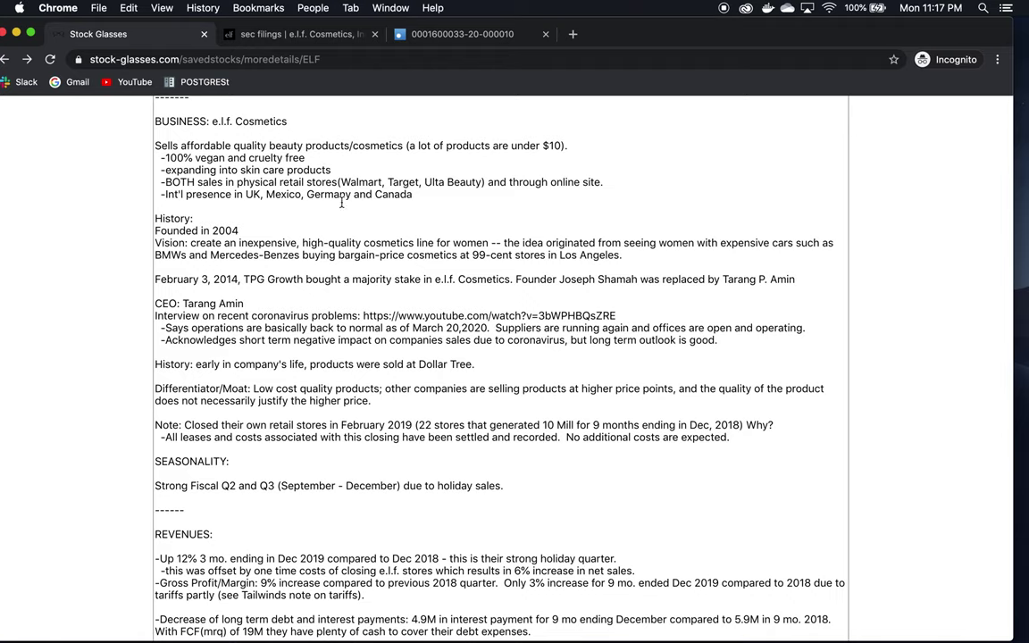
# - Scroll the ELF notes past seasonality, revenues and the 215M loan due 2022 to the risks
pyautogui.scroll(-3, 347, 295)
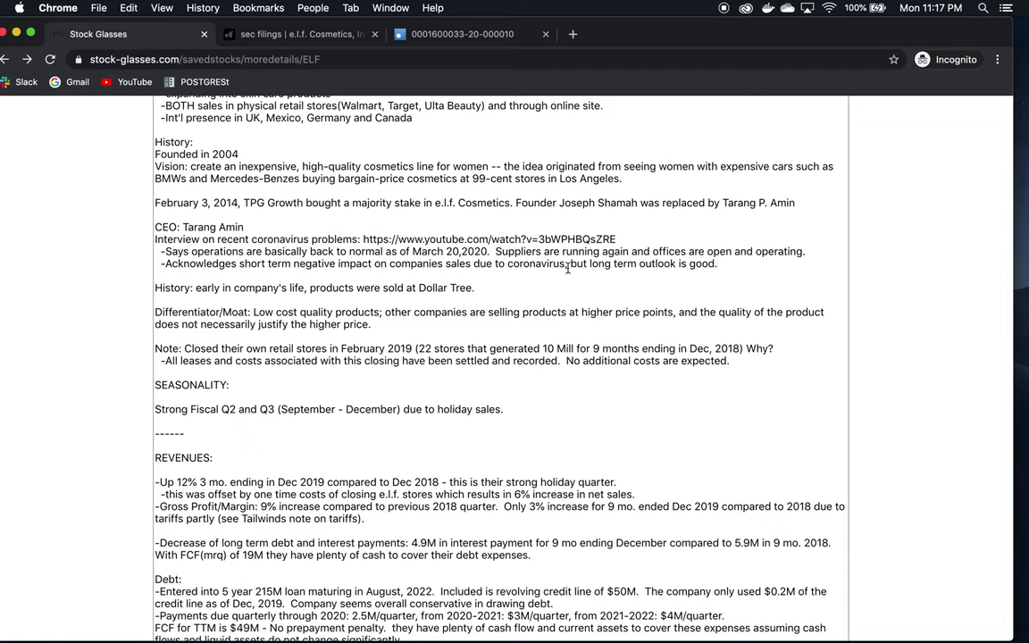
pyautogui.scroll(-3, 439, 289)
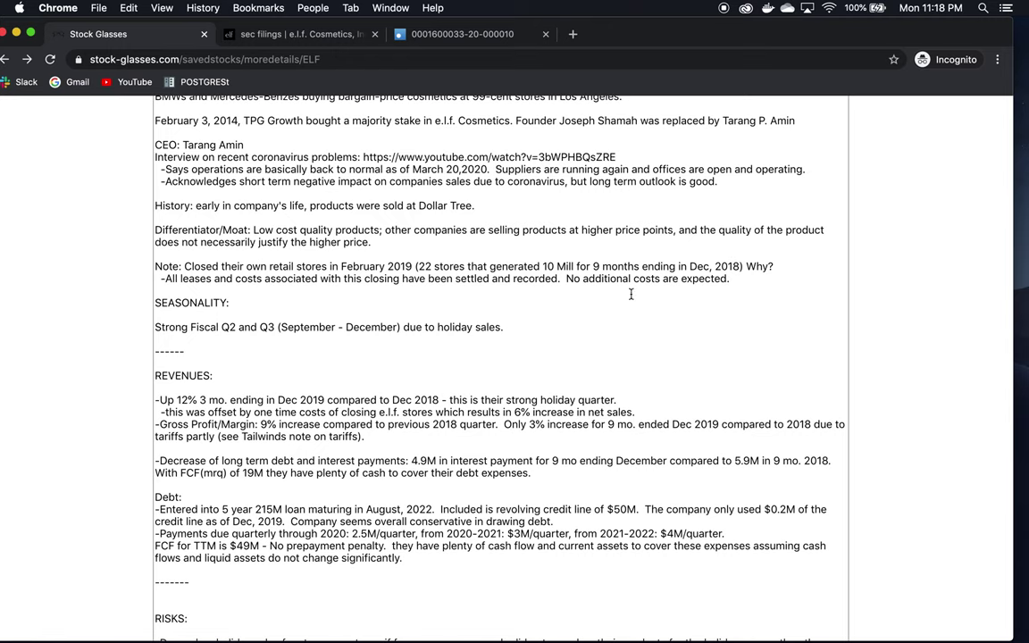
pyautogui.scroll(-3, 631, 294)
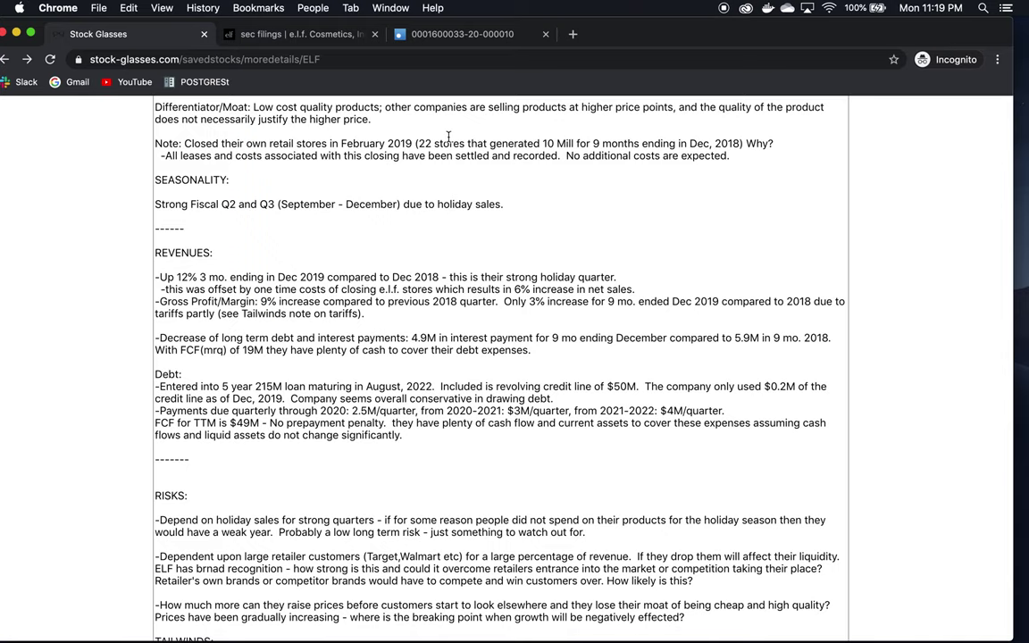
pyautogui.scroll(-3, 390, 237)
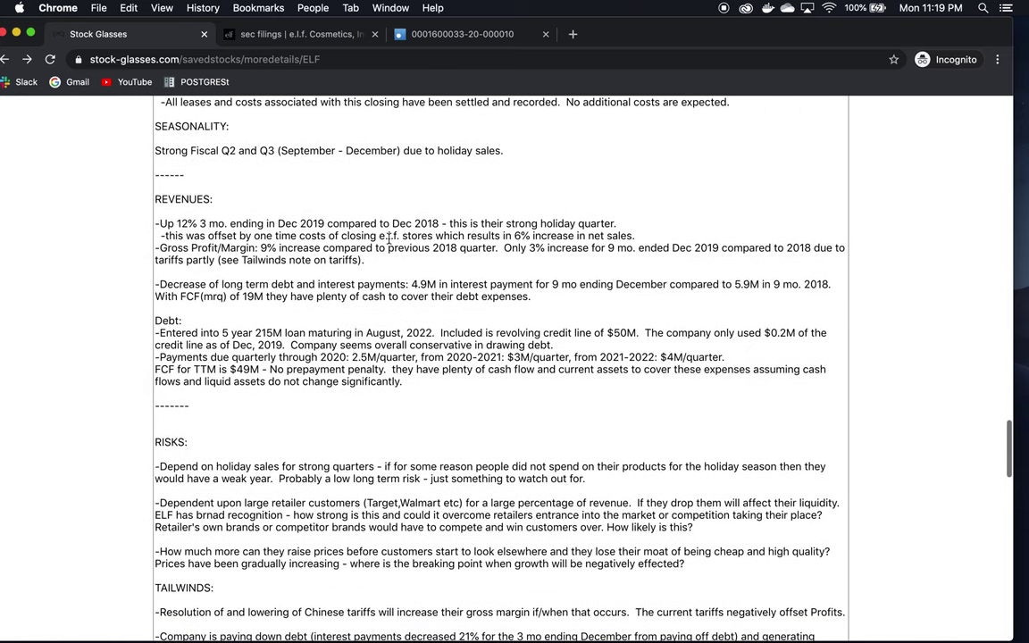
pyautogui.scroll(2, 390, 237)
pyautogui.scroll(-1, 536, 179)
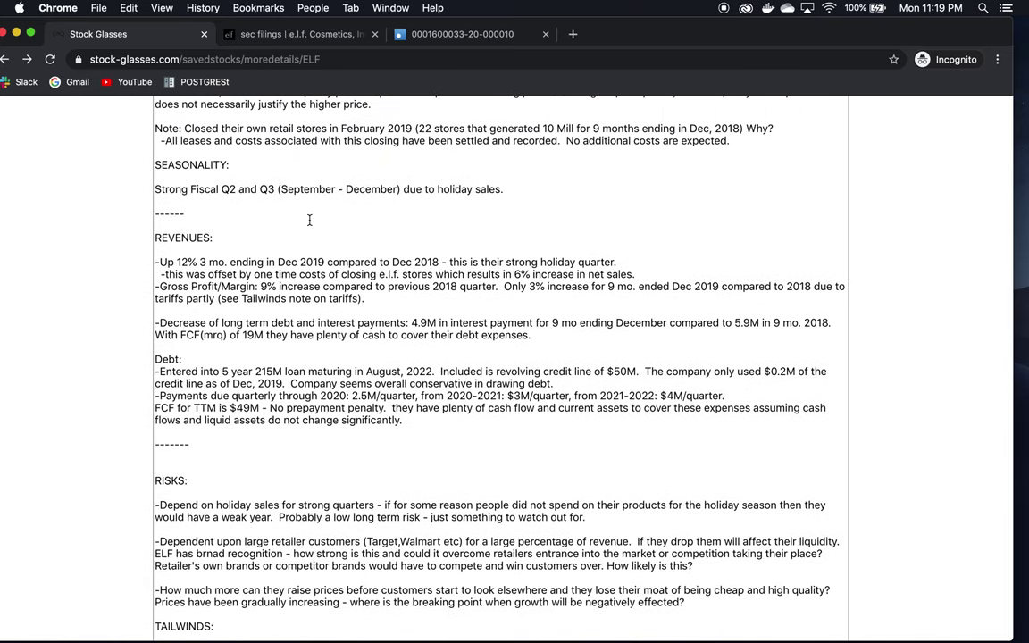
pyautogui.scroll(-2, 310, 221)
pyautogui.scroll(-1, 310, 221)
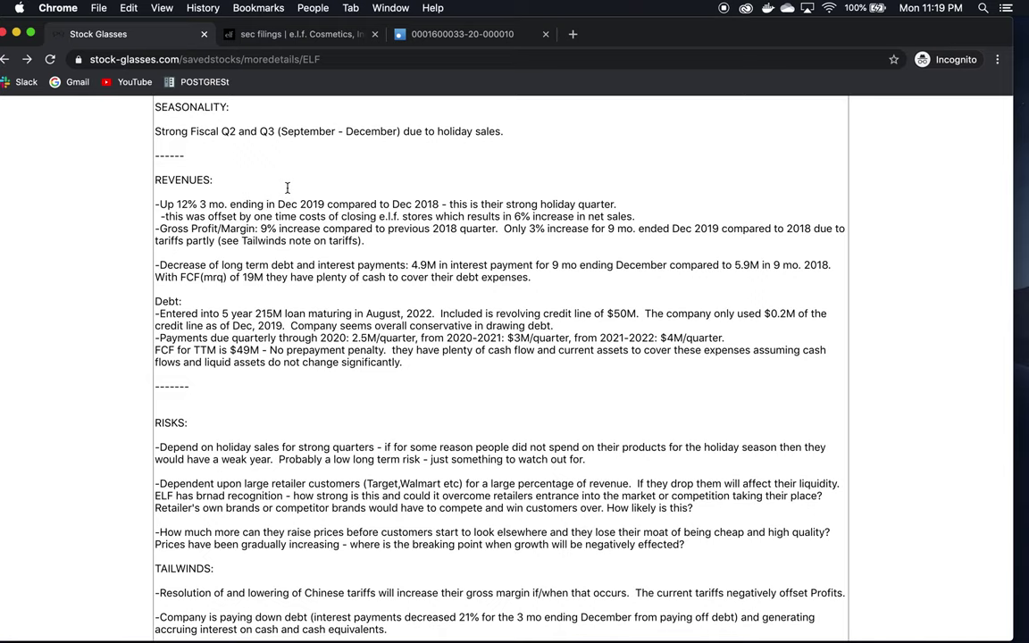
pyautogui.scroll(-3, 287, 188)
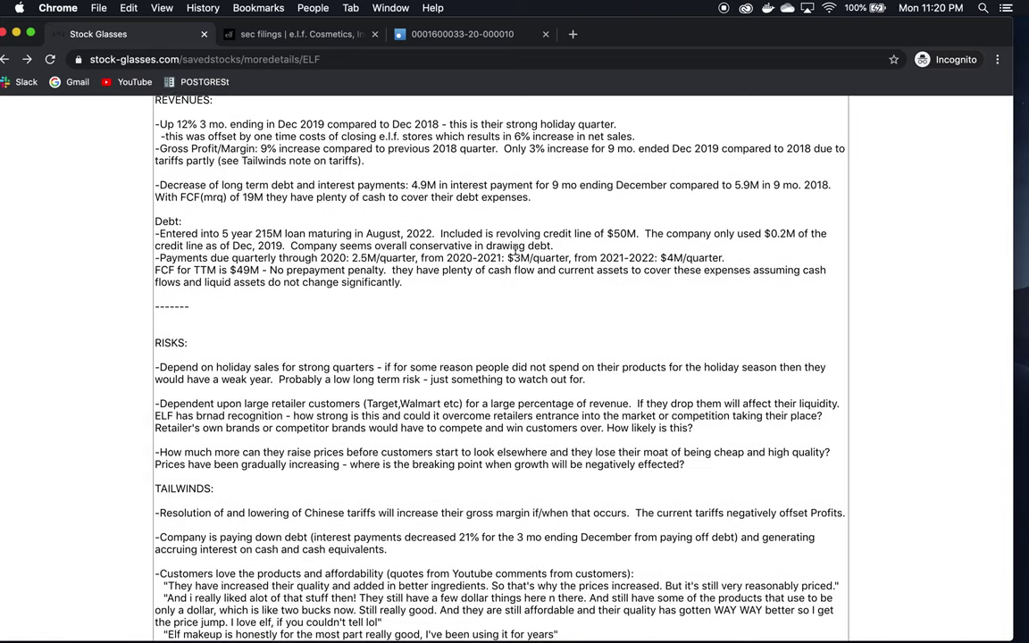
pyautogui.scroll(-2, 515, 250)
pyautogui.scroll(1, 515, 250)
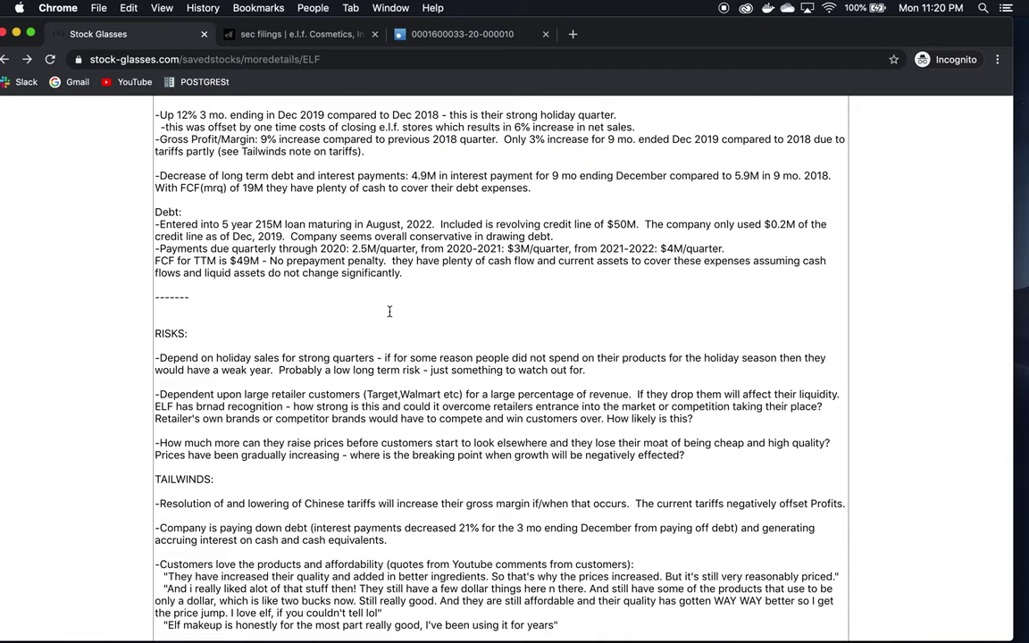
# - Place the cursor after the 'tariffs).' line and scroll down to the reviews and LOOKS GOOD verdict
pyautogui.click(367, 153)
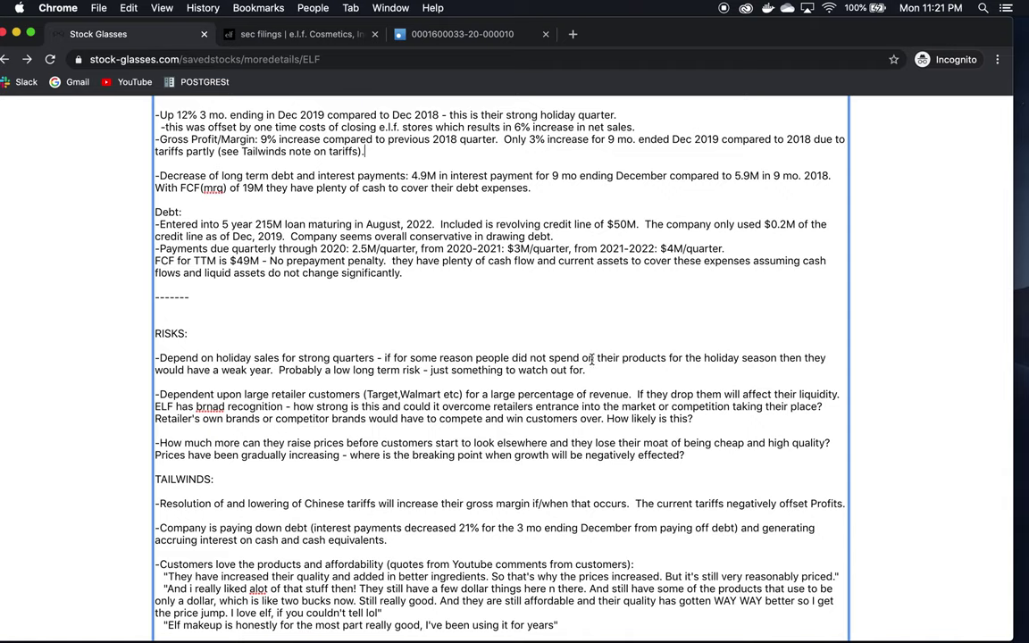
pyautogui.scroll(-5, 593, 359)
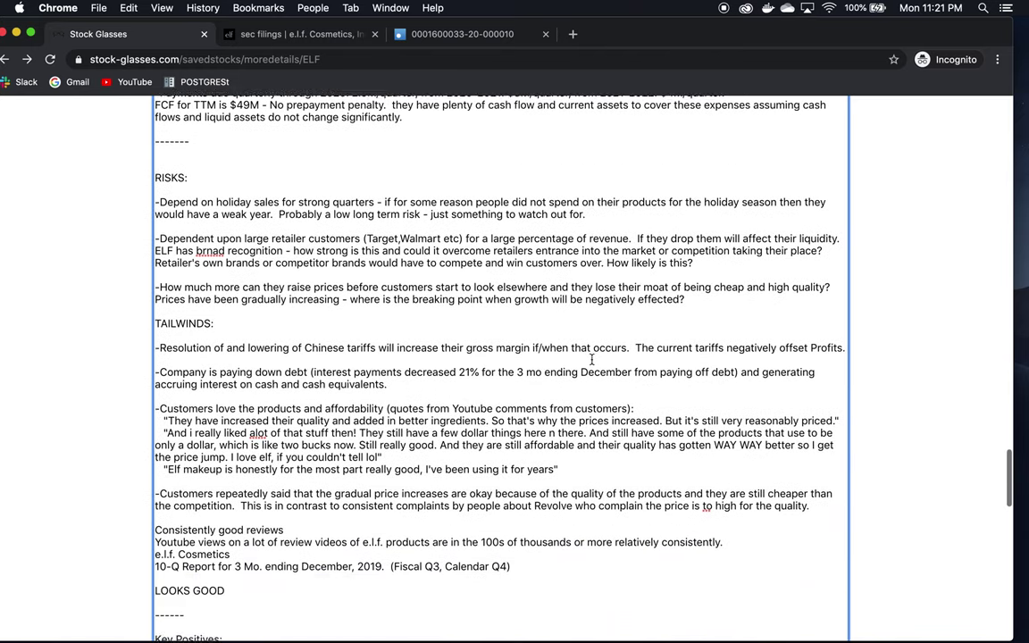
pyautogui.scroll(-1, 593, 359)
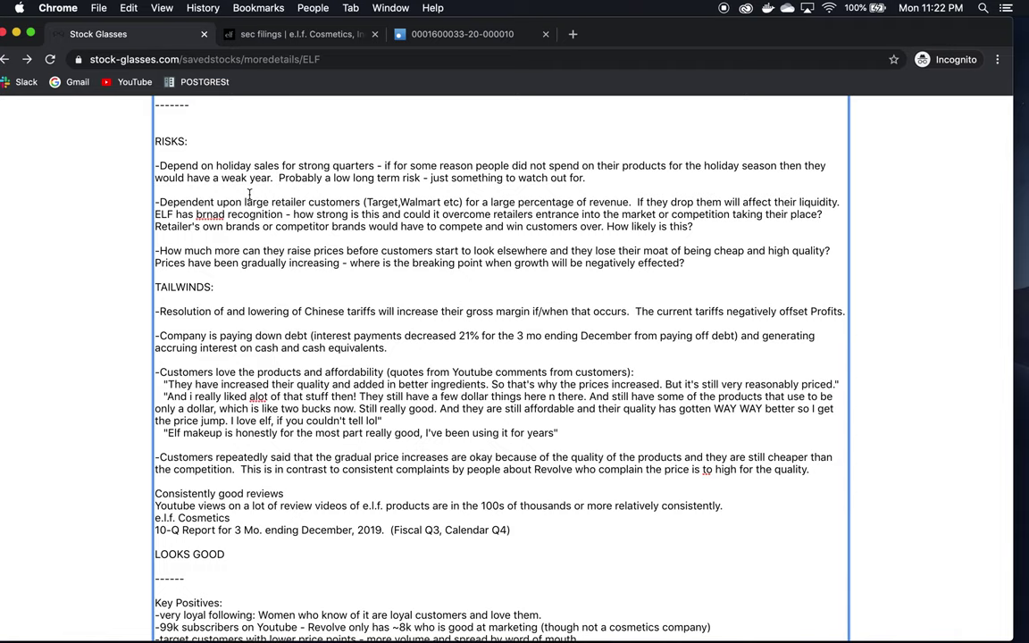
pyautogui.scroll(-3, 291, 253)
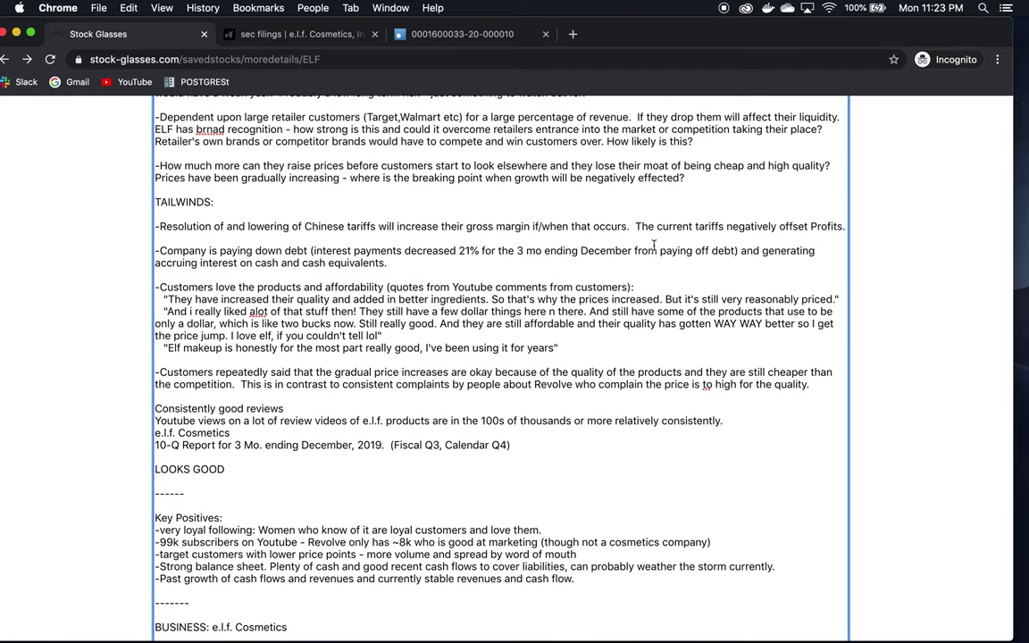
# - Scroll the ELF notes up from Tailwinds to the five Key Positives and the BUSINESS summary
pyautogui.scroll(-3, 608, 223)
pyautogui.scroll(1, 654, 247)
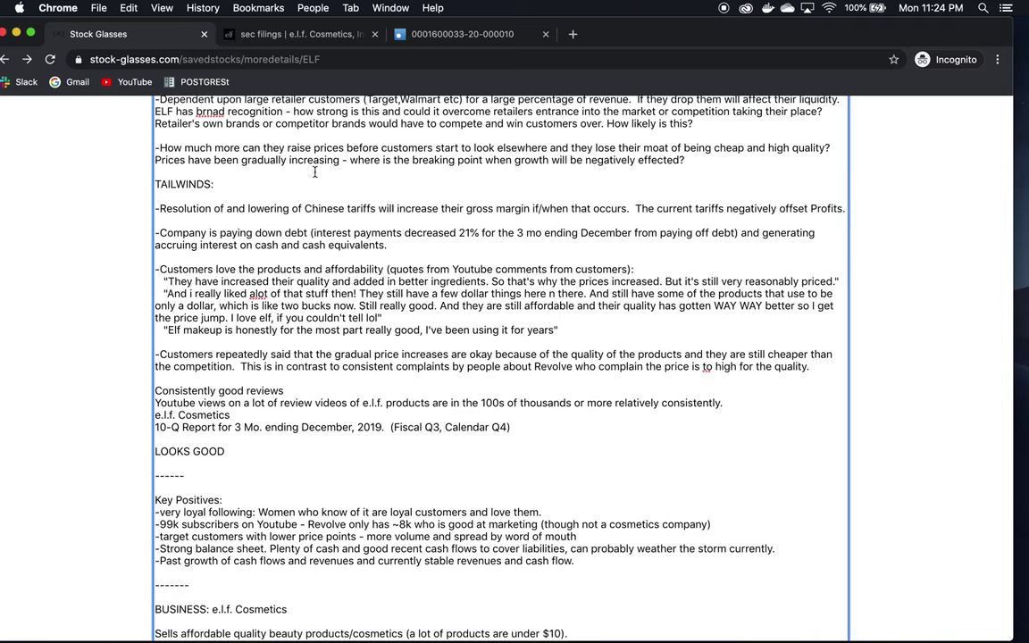
pyautogui.scroll(-3, 314, 172)
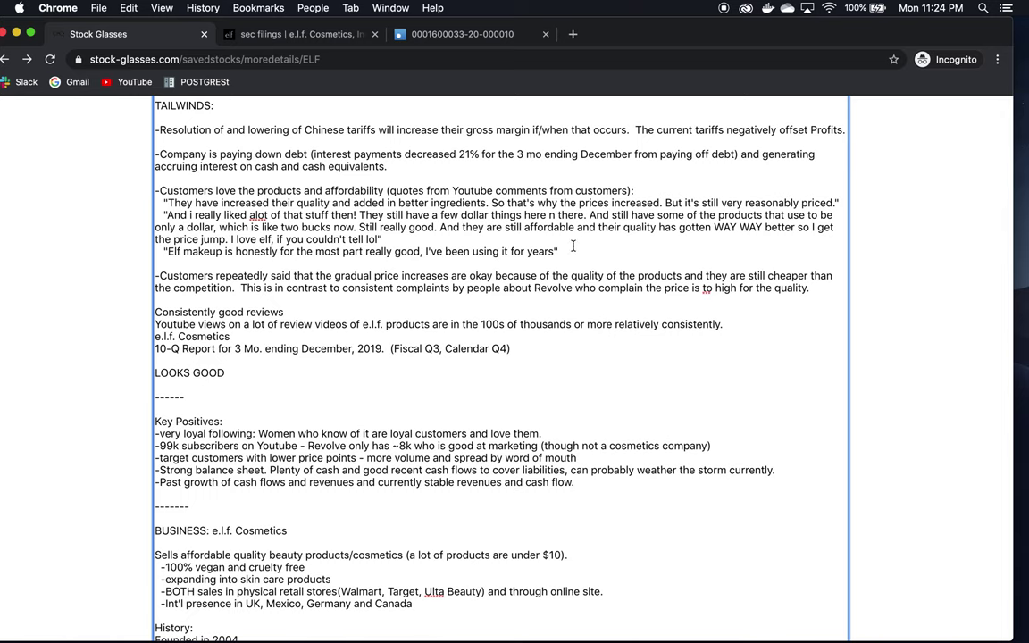
pyautogui.scroll(-1, 564, 319)
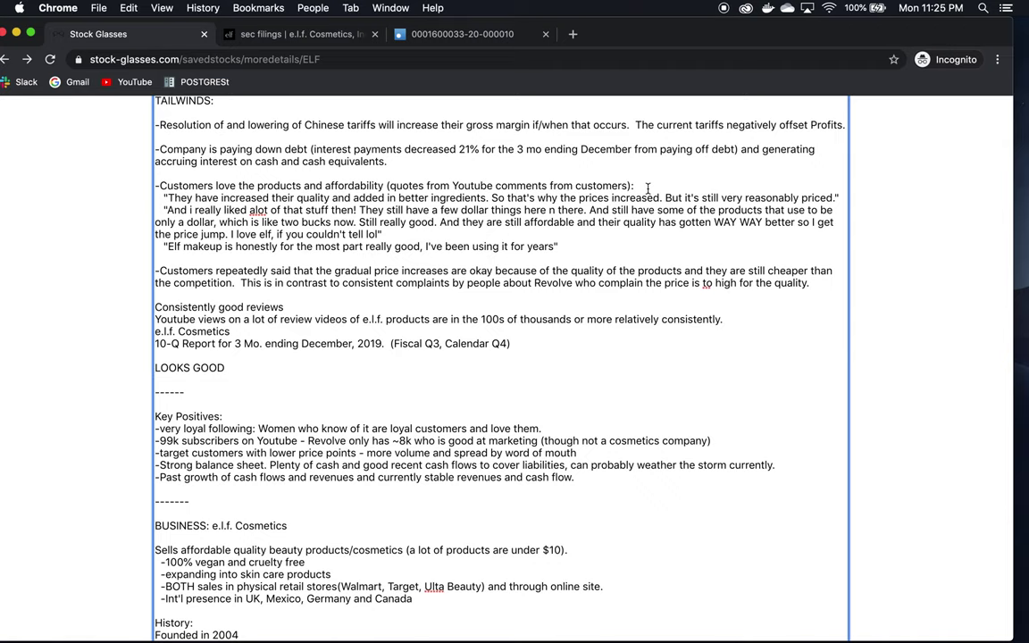
pyautogui.scroll(-3, 648, 188)
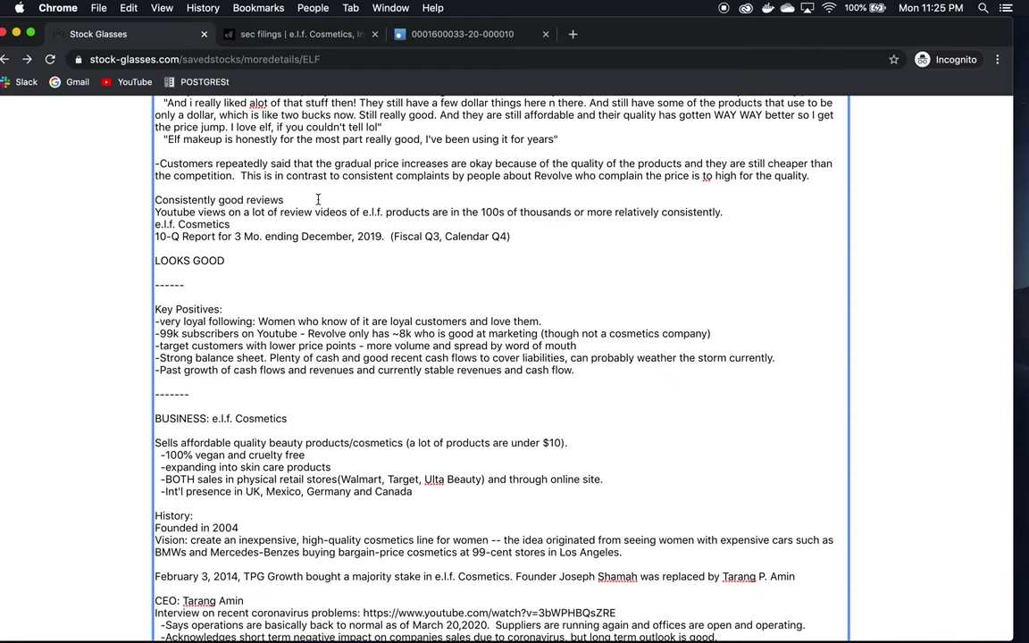
pyautogui.scroll(1, 322, 202)
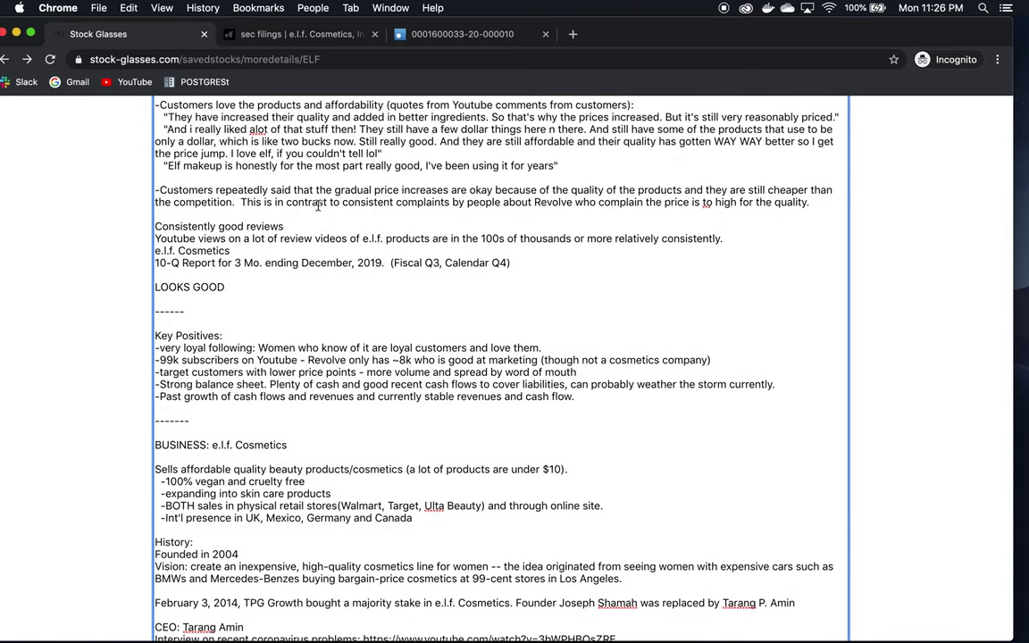
pyautogui.scroll(10, 318, 205)
pyautogui.scroll(-3, 317, 206)
pyautogui.scroll(-1, 317, 205)
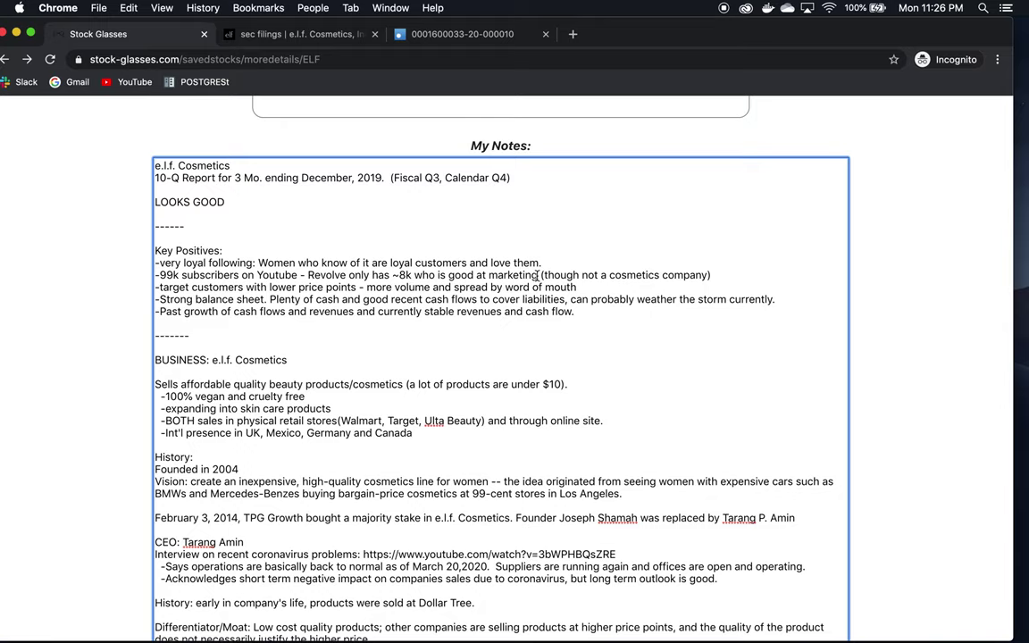
# - Scroll the ELF notes down past Seasonality to the debt repayment, Risks and Tailwinds notes
pyautogui.scroll(-3, 537, 275)
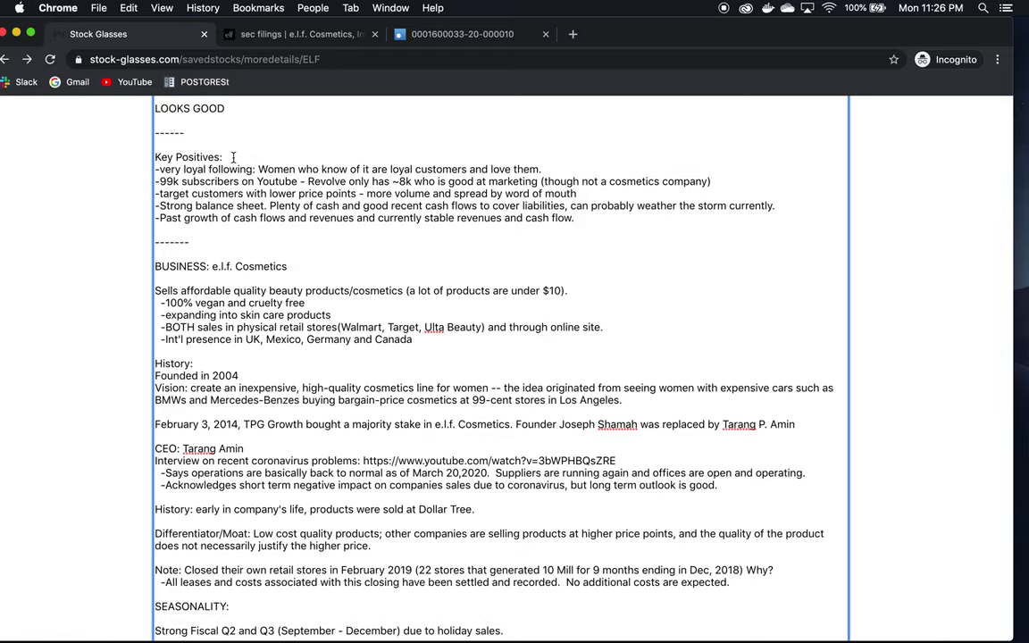
pyautogui.scroll(-15, 417, 363)
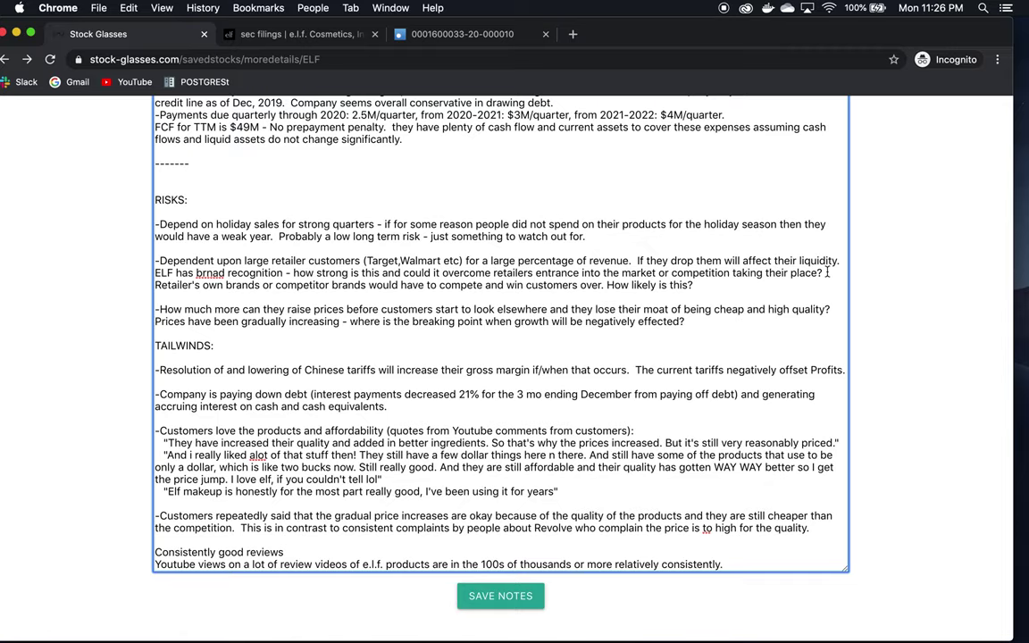
# - Scroll back up to the ELF header and the 2015–2018 annual revenue chart
pyautogui.scroll(20, 733, 226)
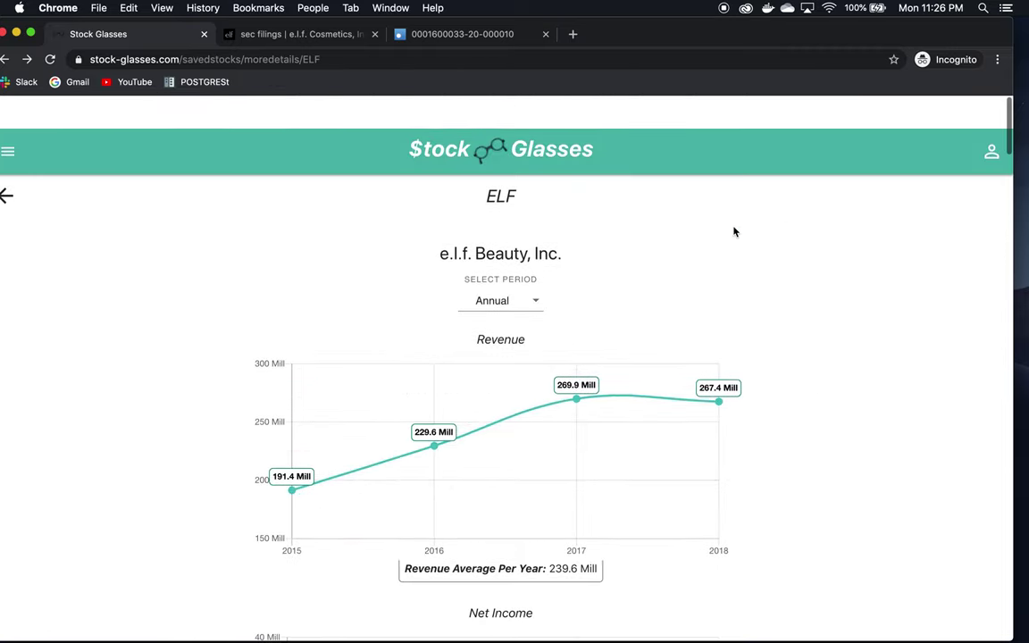